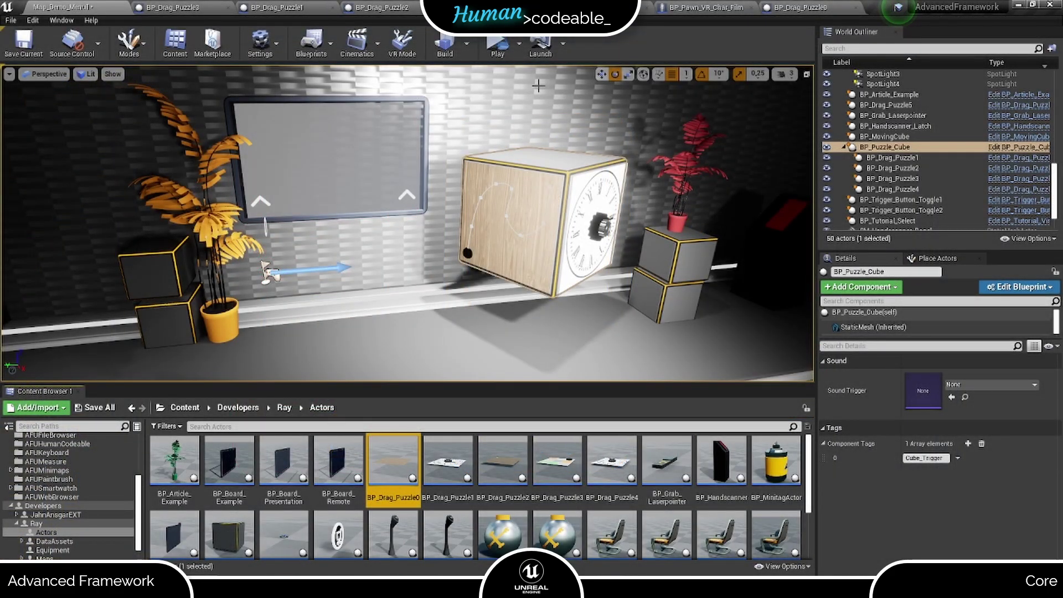
- Select BP_Drag_Puzzle1, BP_Drag_Puzzle2, BP_Drag_Puzzle4 and BP_Puzzle_Cube in the World Outliner to locate them
{"action": "left_click", "coordinate": [881, 159]}
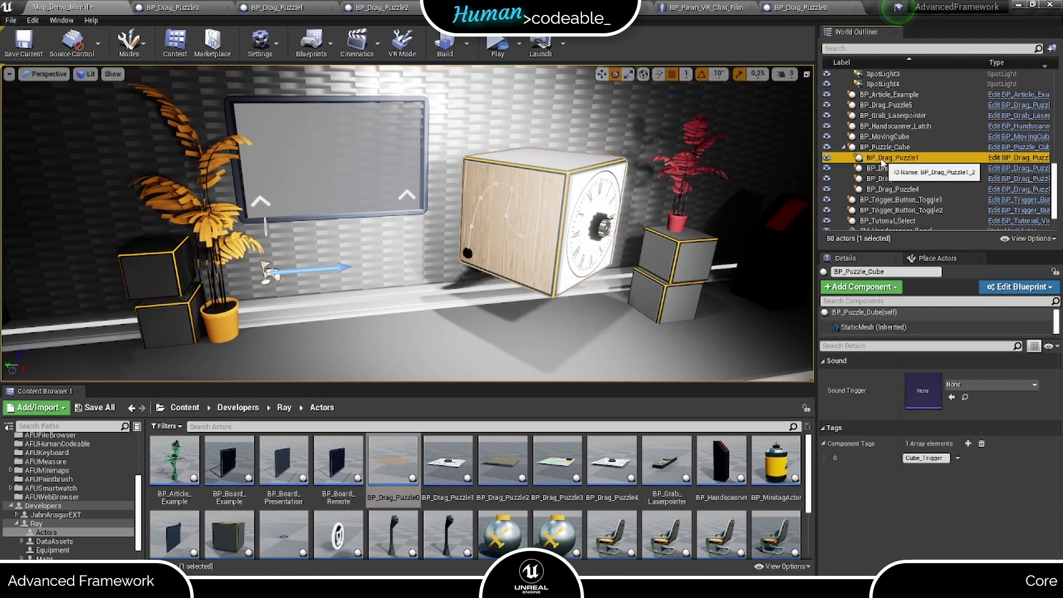
{"action": "left_click", "coordinate": [883, 169]}
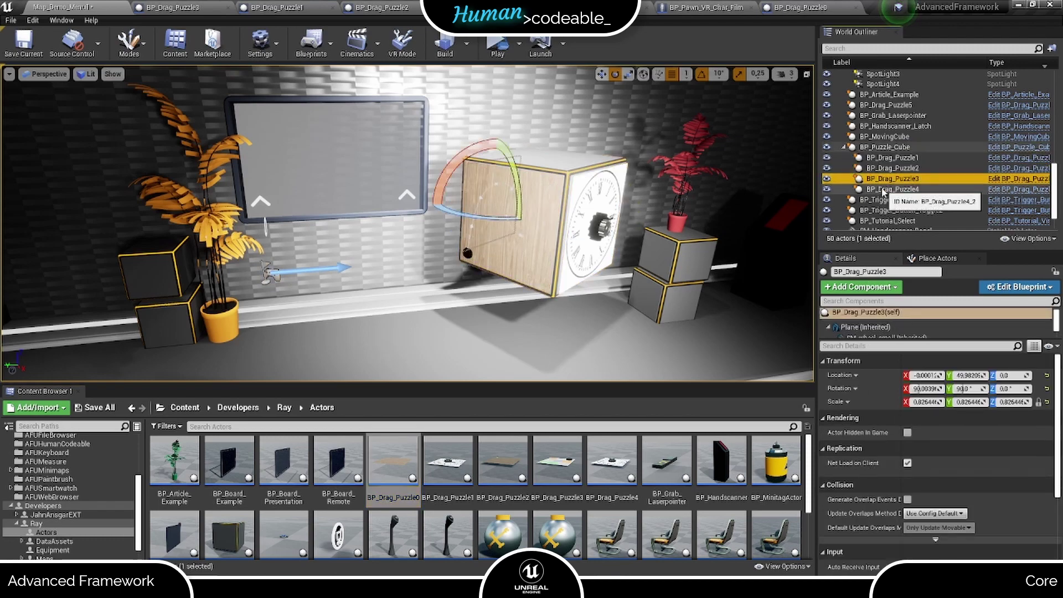
{"action": "left_click", "coordinate": [883, 189]}
{"action": "left_click", "coordinate": [892, 147]}
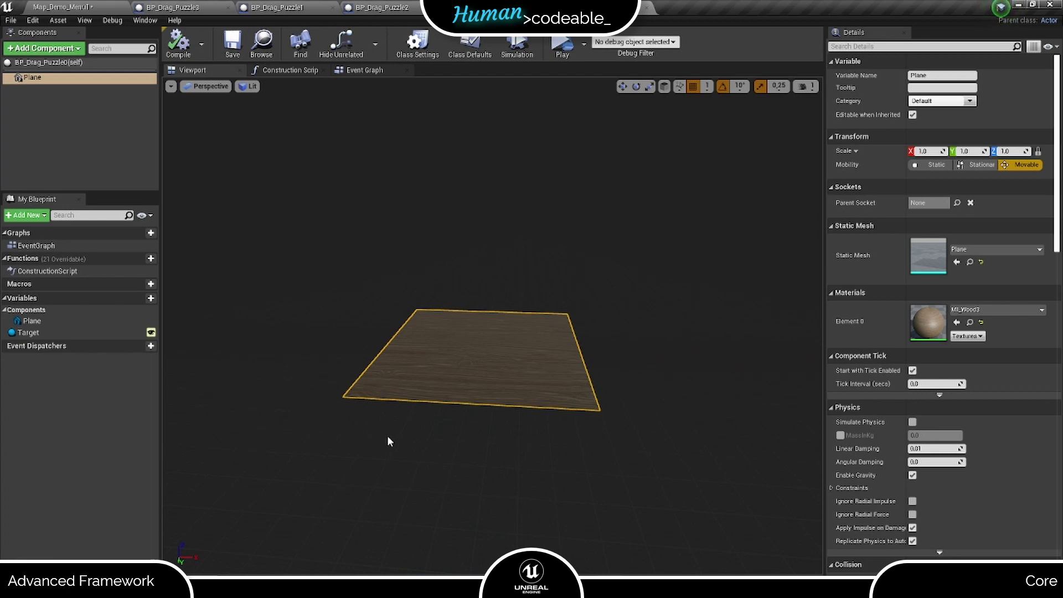
- Add a Spline component to the blueprint, keeping its default name
{"action": "left_click", "coordinate": [34, 78]}
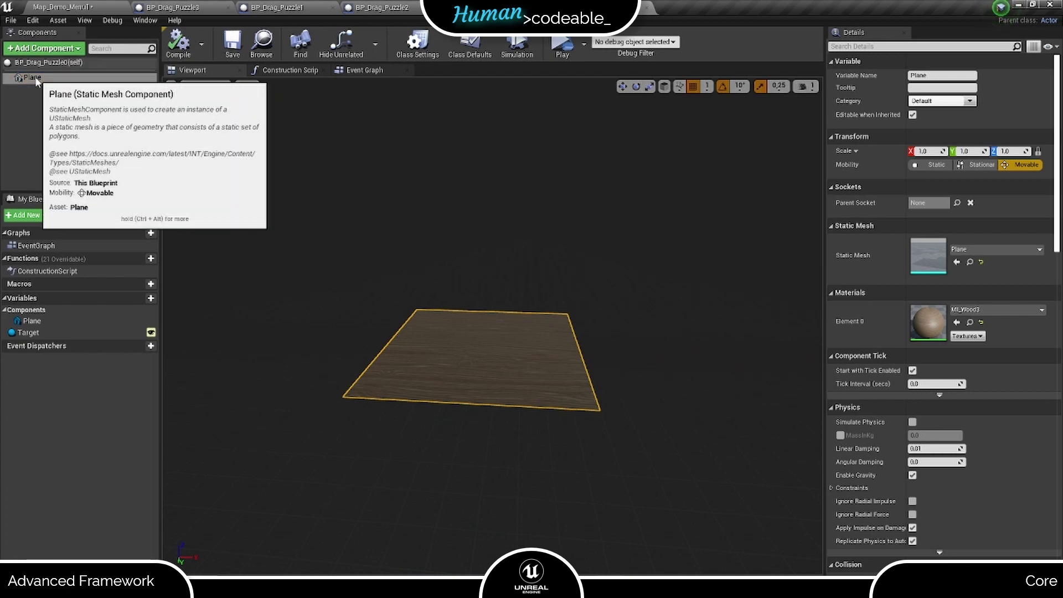
{"action": "left_click", "coordinate": [32, 50]}
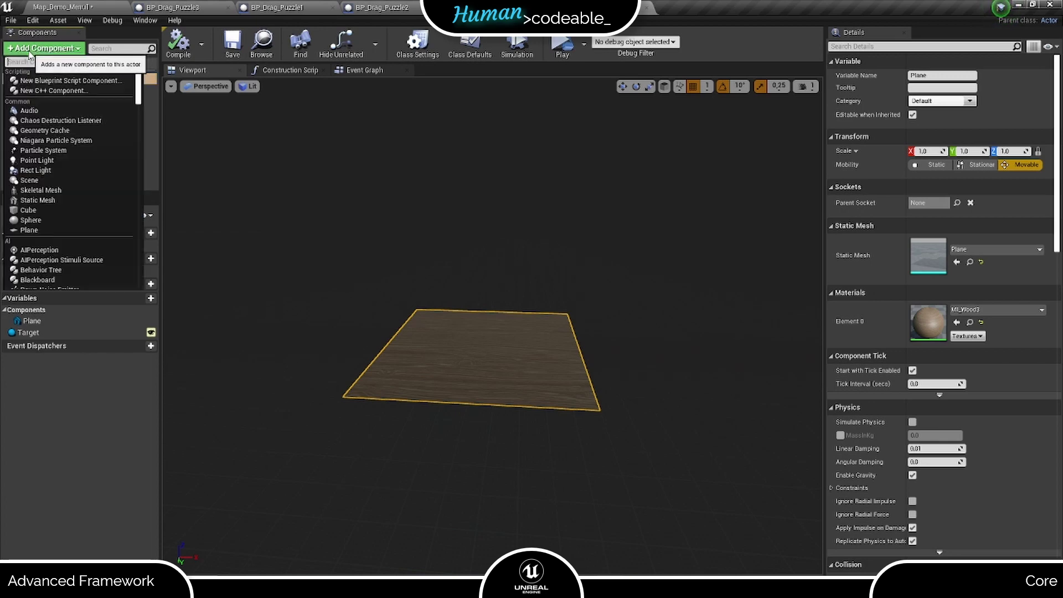
{"action": "type", "text": "spl"}
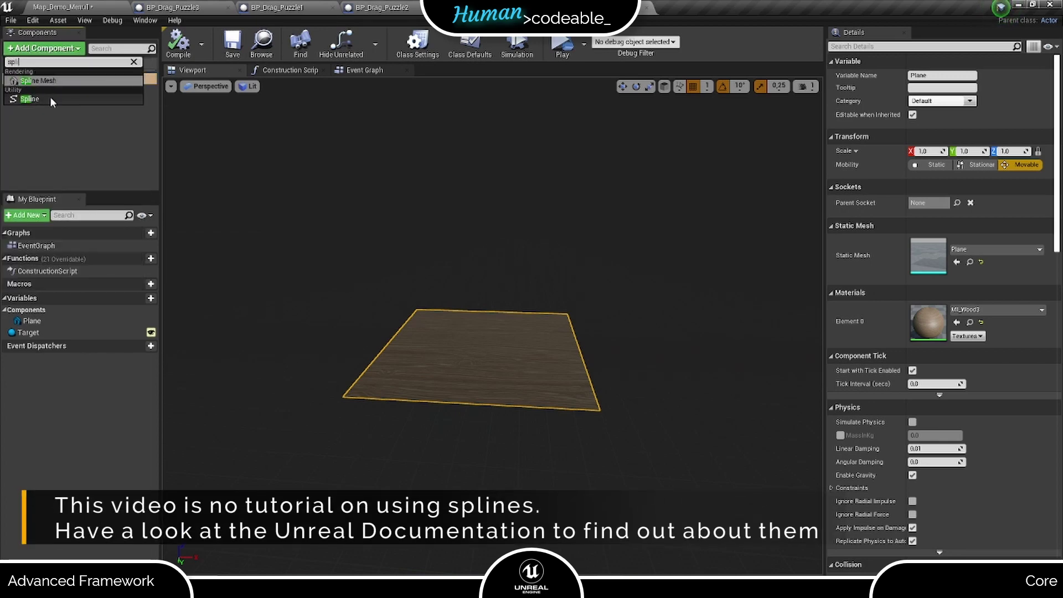
{"action": "left_click", "coordinate": [53, 103]}
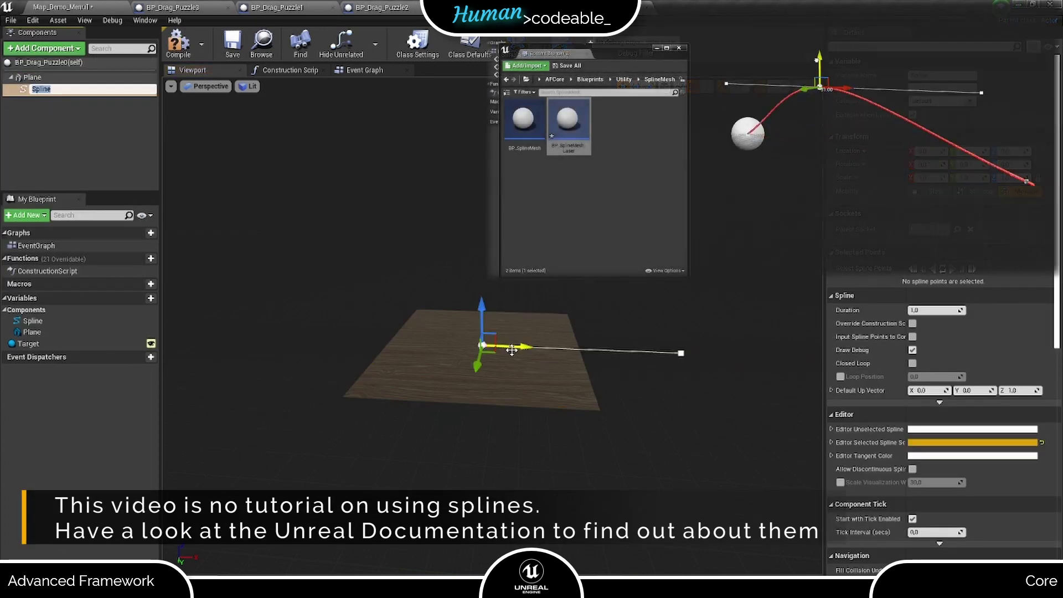
{"action": "key", "text": "Return"}
- Add extra spline points and move them to curve the path across the wooden plane
{"action": "right_click", "coordinate": [916, 105]}
{"action": "left_click", "coordinate": [932, 125]}
{"action": "left_click_drag", "start_coordinate": [403, 366], "coordinate": [419, 336]}
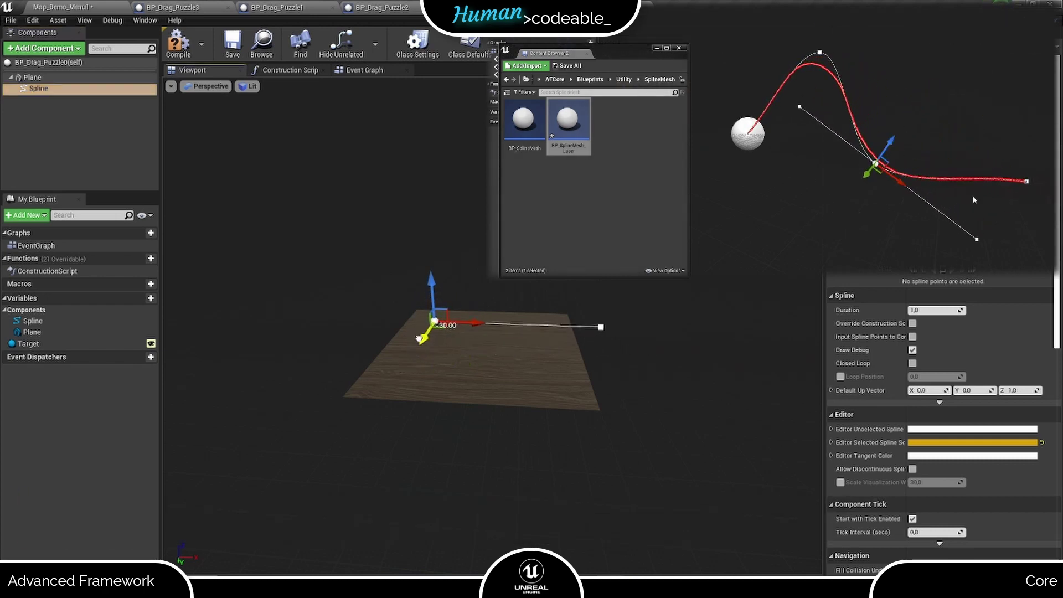
{"action": "right_click", "coordinate": [540, 324]}
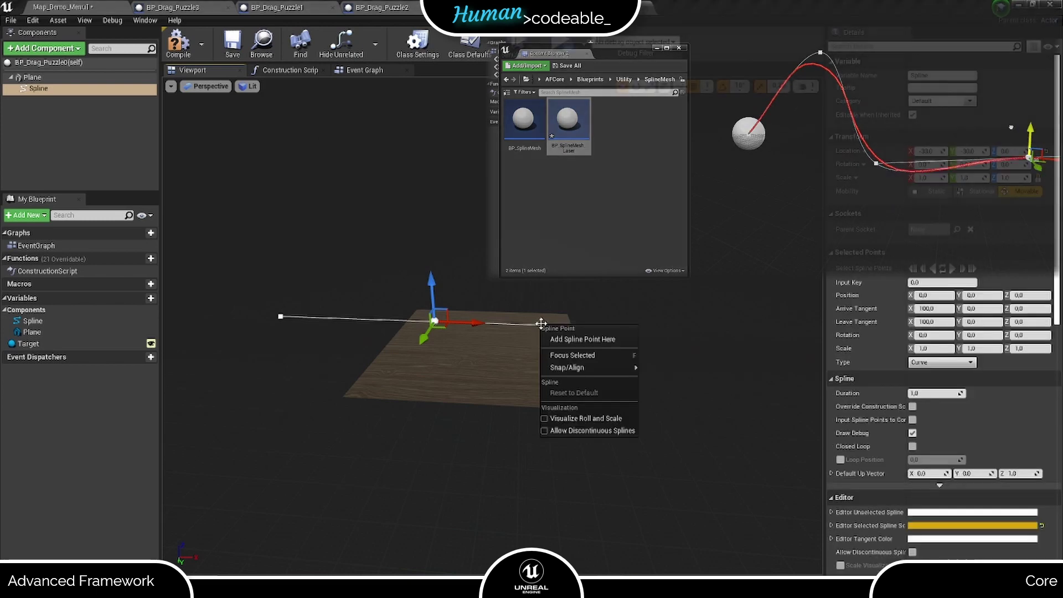
{"action": "left_click", "coordinate": [567, 344]}
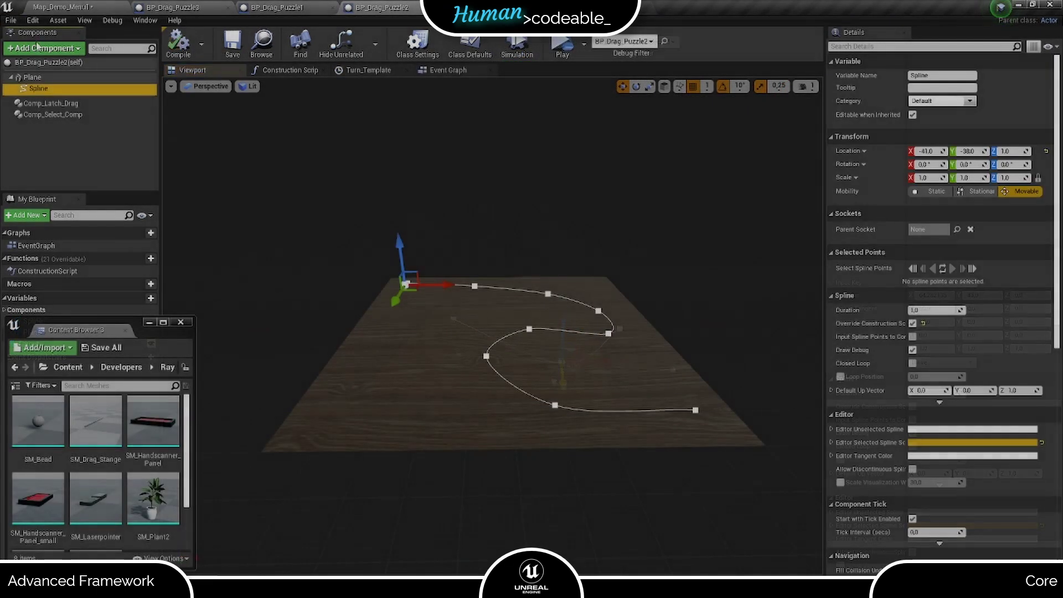
- Add a Static Mesh component under the spline and assign it the SM_Bead mesh
{"action": "left_click", "coordinate": [38, 48]}
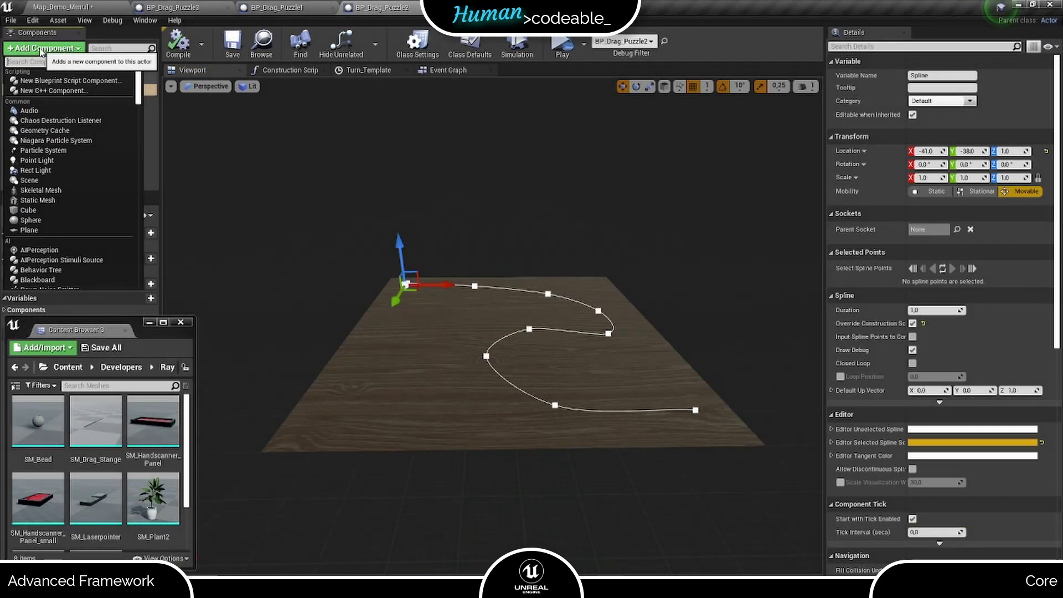
{"action": "left_click", "coordinate": [35, 202]}
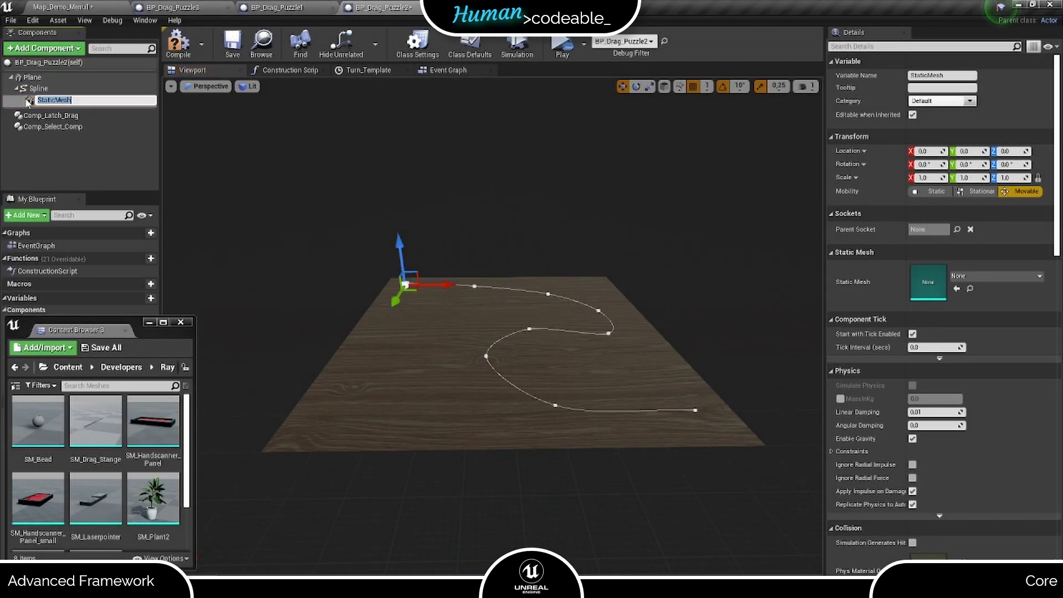
{"action": "key", "text": "Return"}
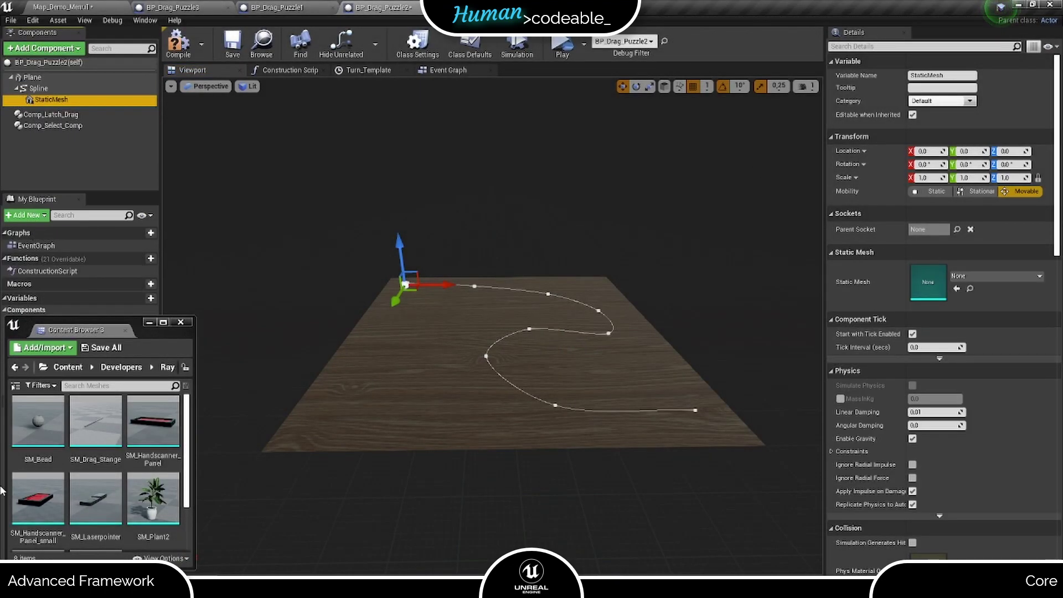
{"action": "left_click", "coordinate": [37, 421]}
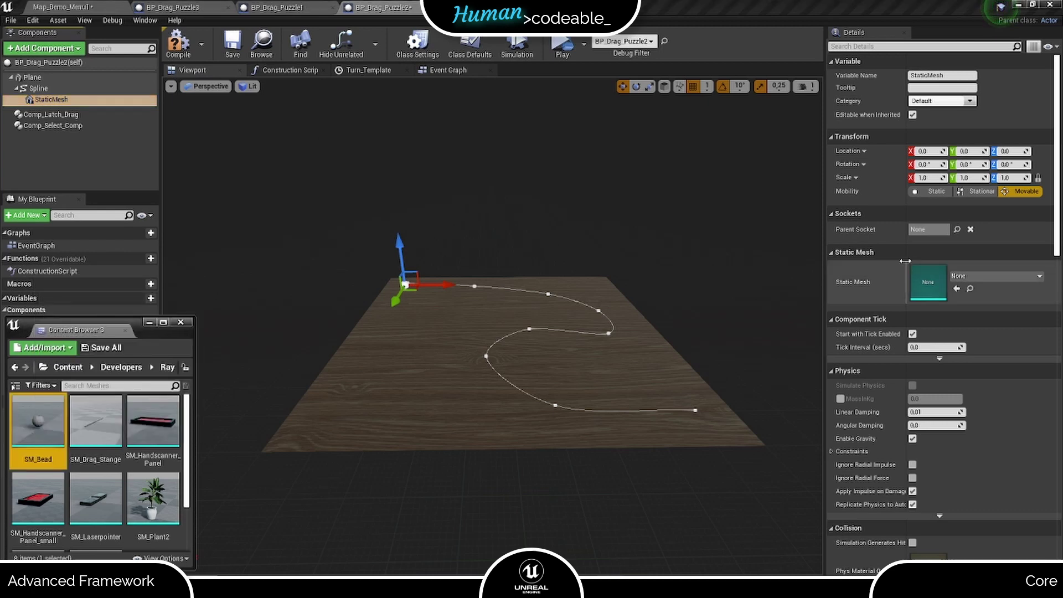
{"action": "left_click", "coordinate": [956, 288]}
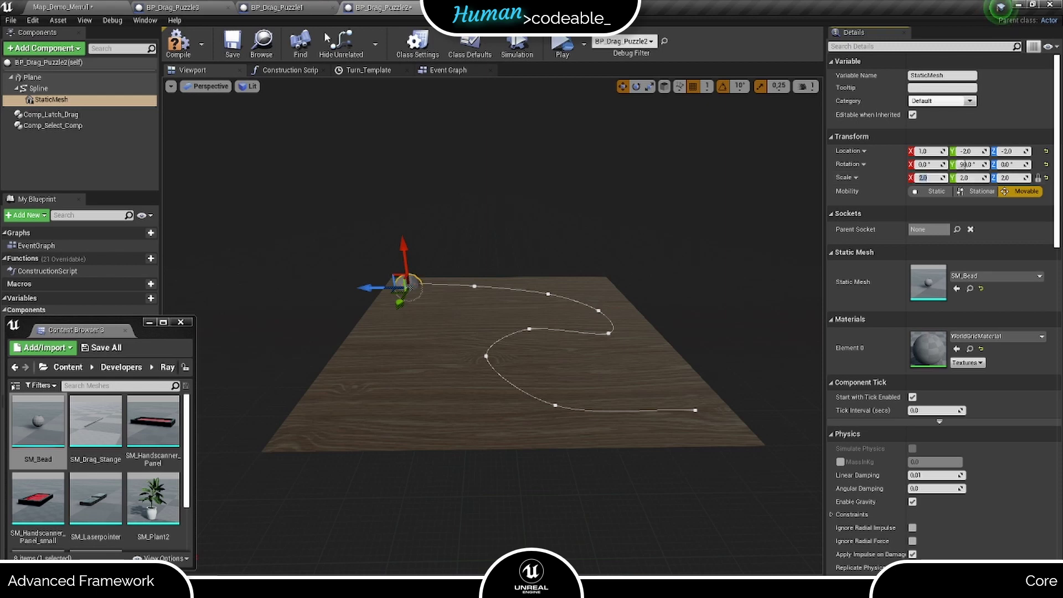
- Give the bead the M_Brass material and compile the blueprint
{"action": "left_click", "coordinate": [997, 336]}
{"action": "type", "text": "brass"}
{"action": "left_click", "coordinate": [942, 176]}
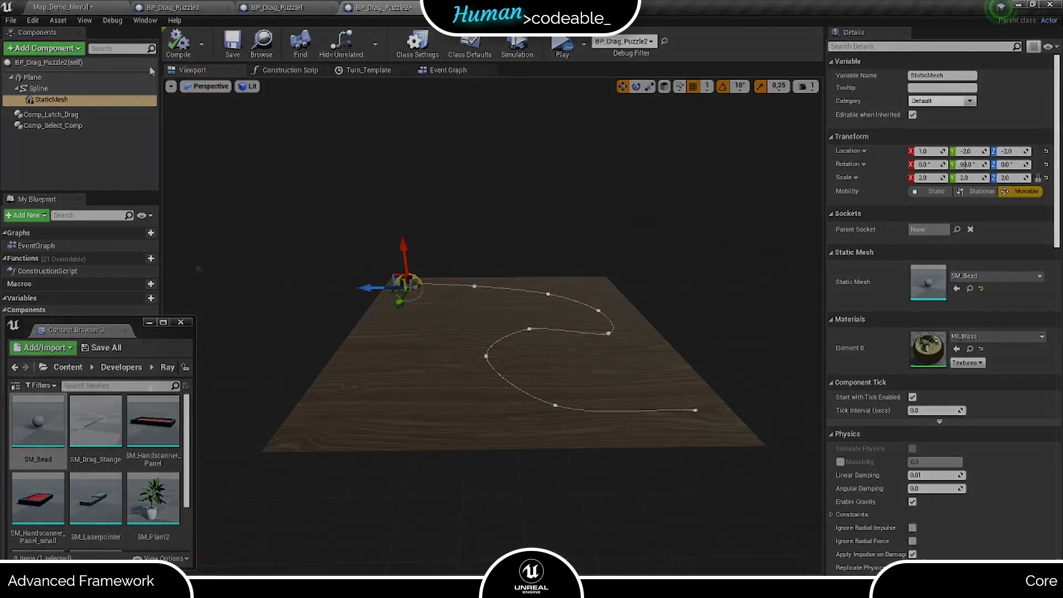
{"action": "left_click", "coordinate": [223, 107]}
{"action": "left_click", "coordinate": [180, 44]}
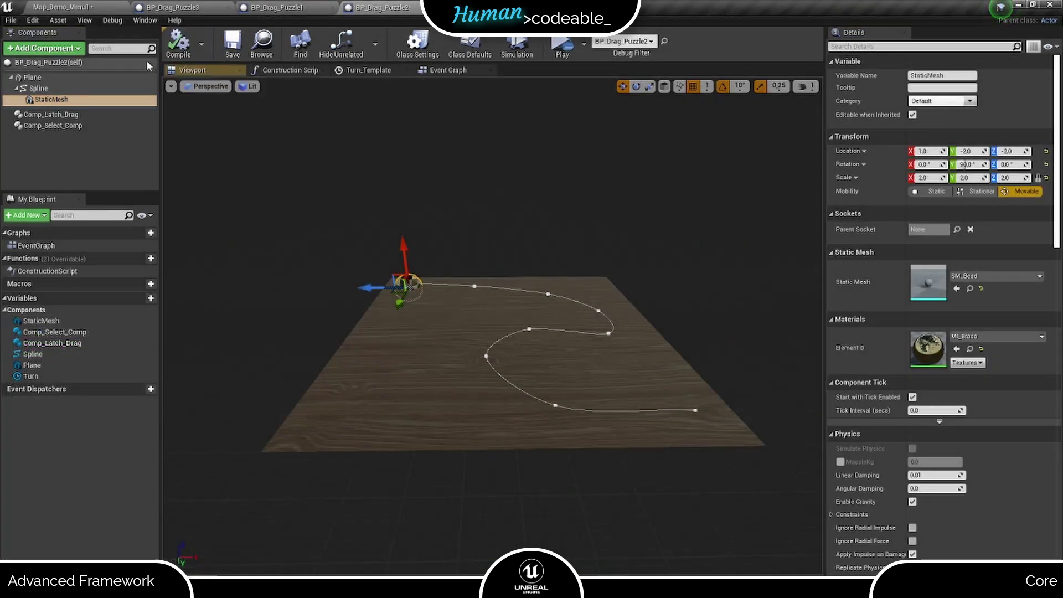
{"action": "left_click", "coordinate": [46, 49]}
- Add a Comp_Drag component to the blueprint with its default name
{"action": "type", "text": "dra"}
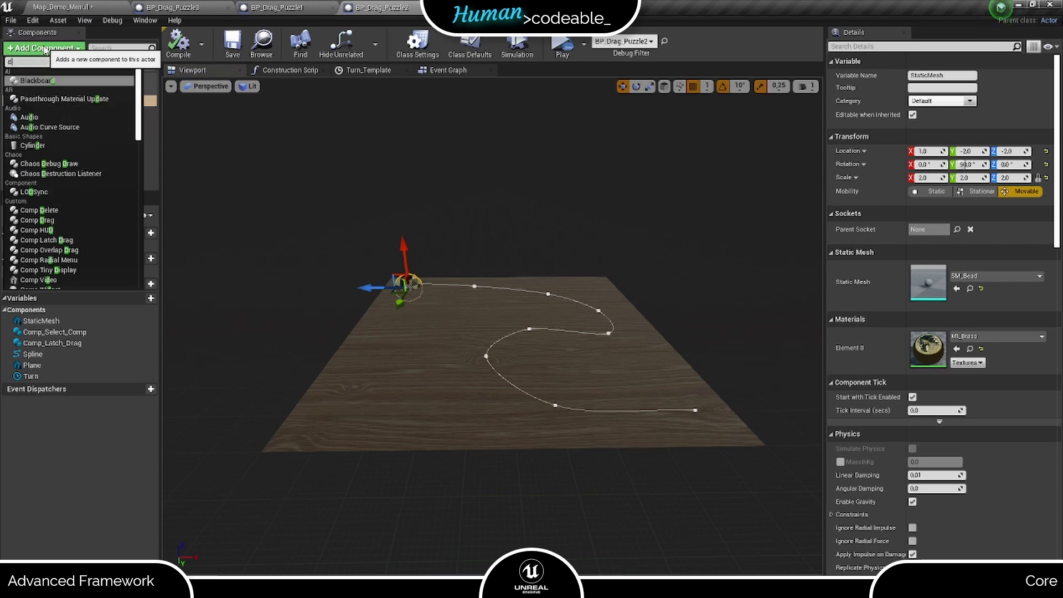
{"action": "left_click", "coordinate": [56, 98]}
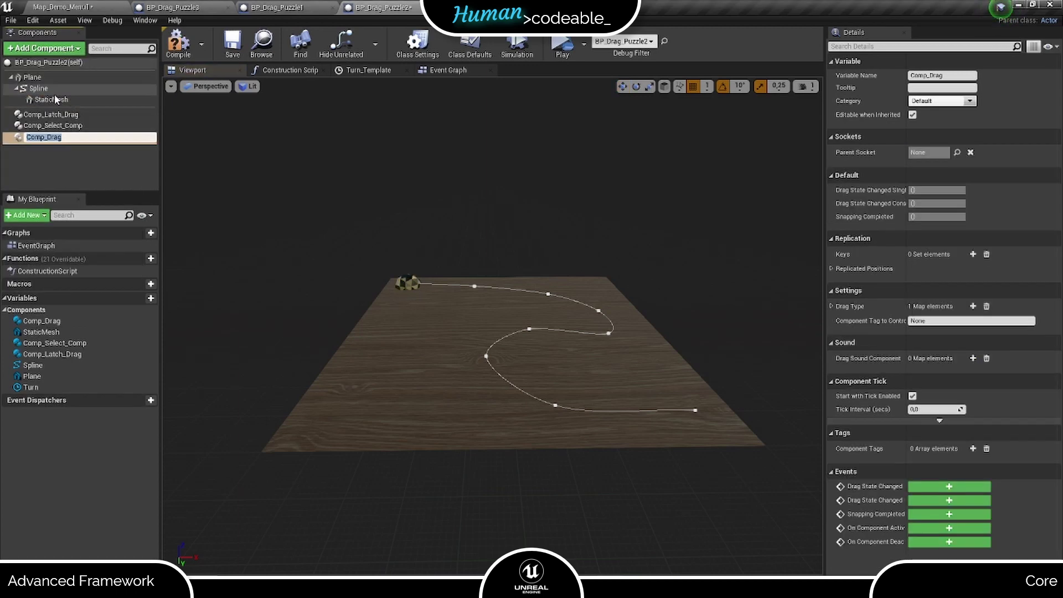
{"action": "key", "text": "Return"}
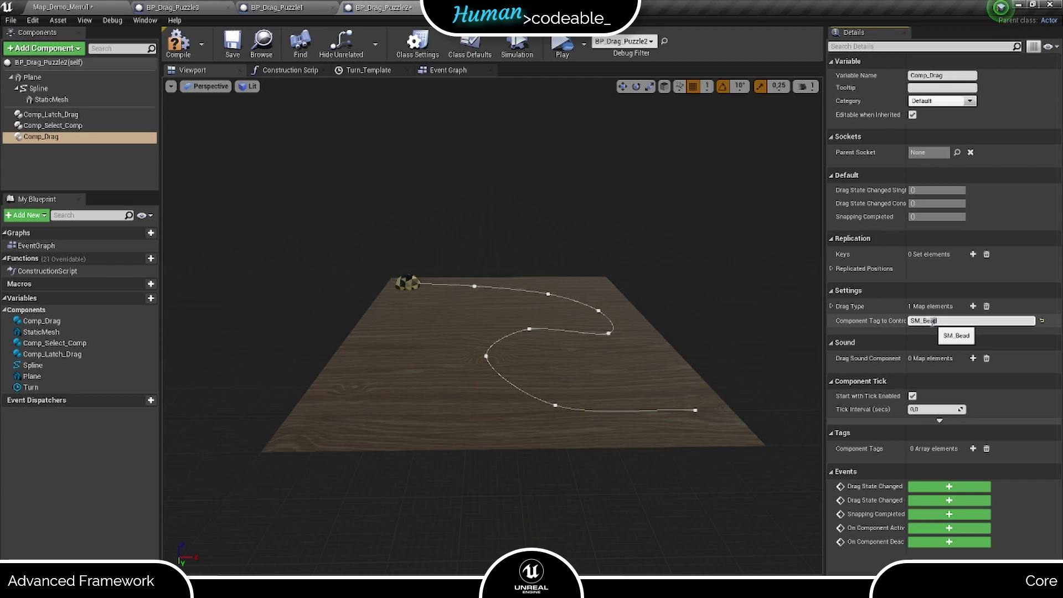
- Add the component tag SM_Bead to the StaticMesh bead
{"action": "left_click", "coordinate": [51, 99]}
{"action": "scroll", "coordinate": [960, 463], "scroll_direction": "down", "scroll_amount": 10}
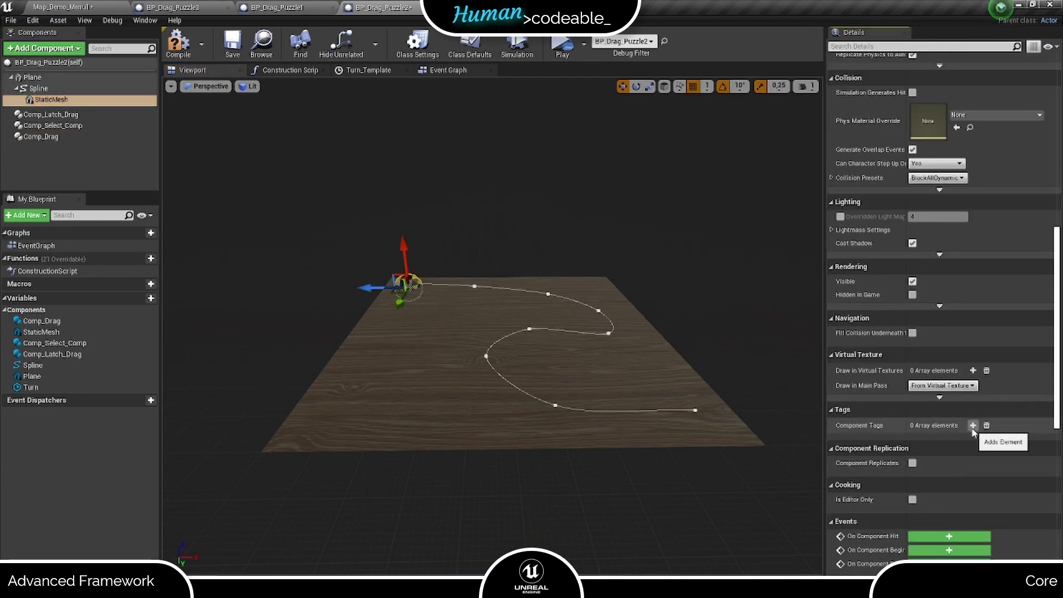
{"action": "left_click", "coordinate": [973, 425]}
{"action": "type", "text": "SM_Bead"}
{"action": "key", "text": "Return"}
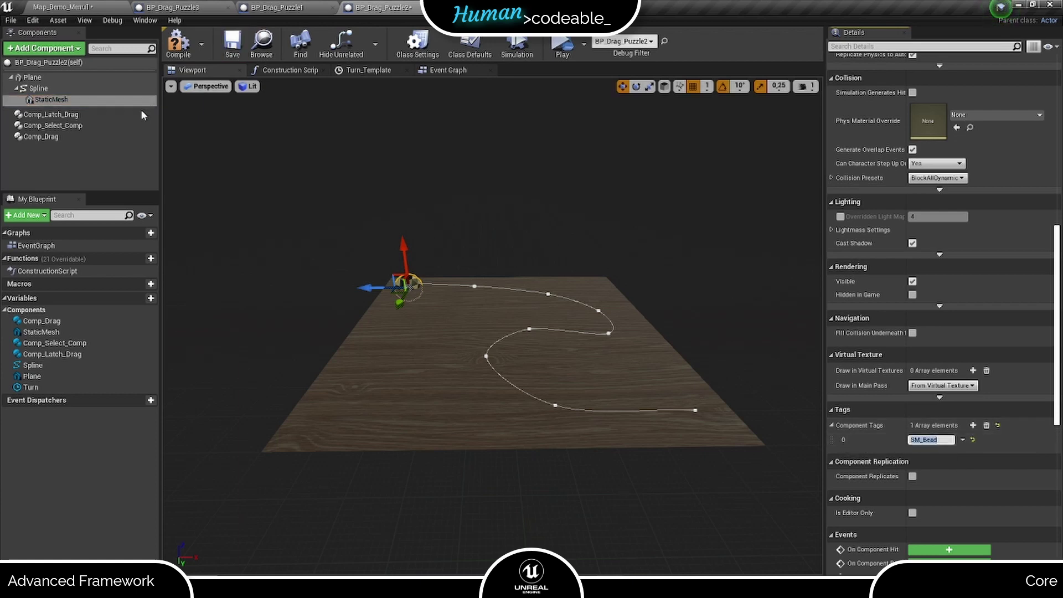
- Add the component tag Comp_Drag to the Comp_Drag component
{"action": "left_click", "coordinate": [94, 137]}
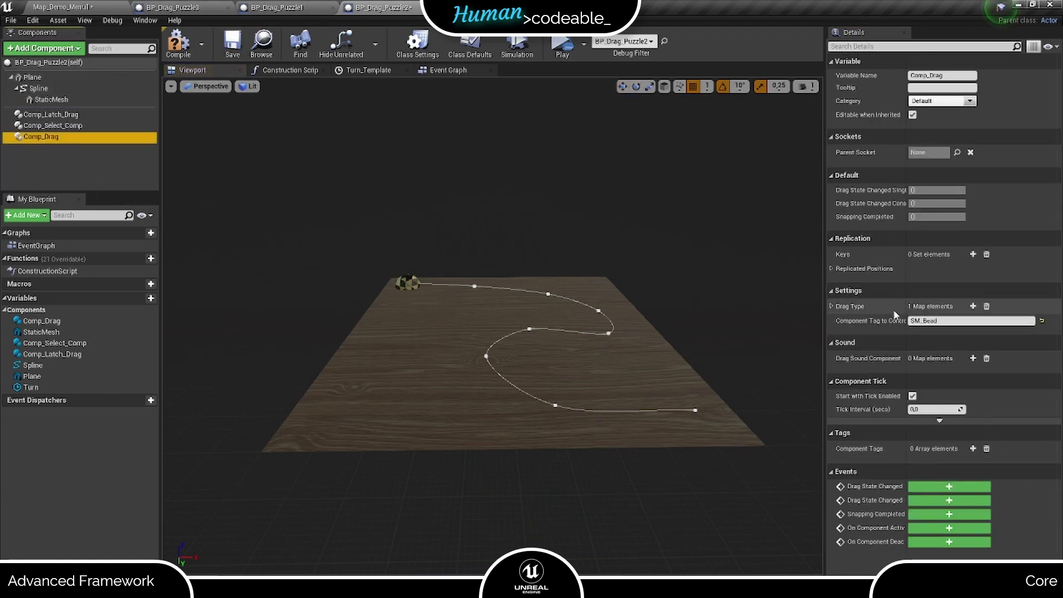
{"action": "left_click", "coordinate": [973, 449]}
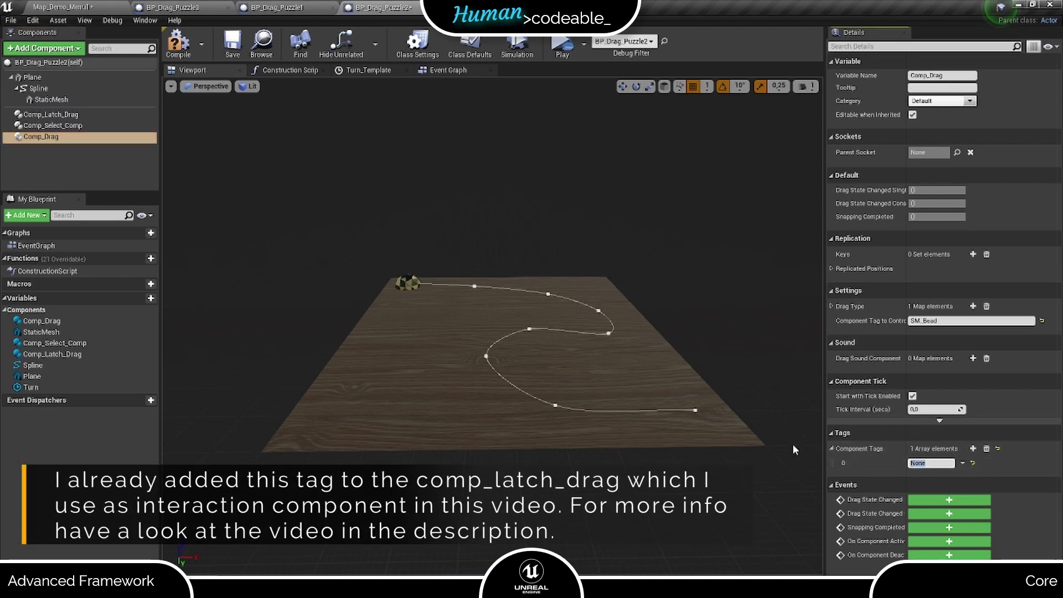
{"action": "type", "text": "Comp_Drag"}
{"action": "key", "text": "Return"}
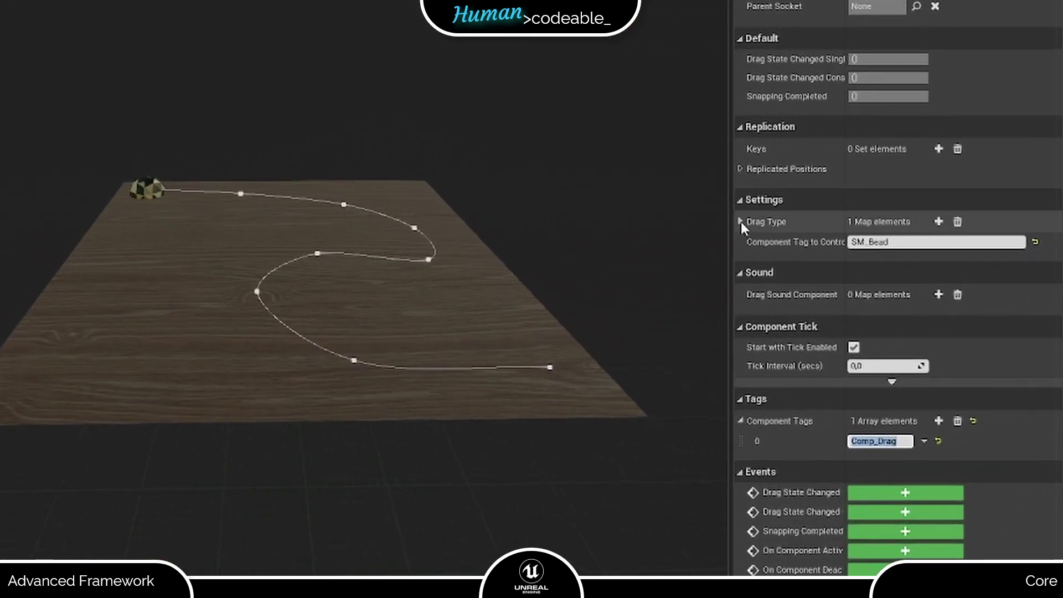
- Change Comp_Drag's Drag Type entry from LinearX to Spline and set SnapType to Reset
{"action": "left_click", "coordinate": [831, 306]}
{"action": "left_click", "coordinate": [748, 242]}
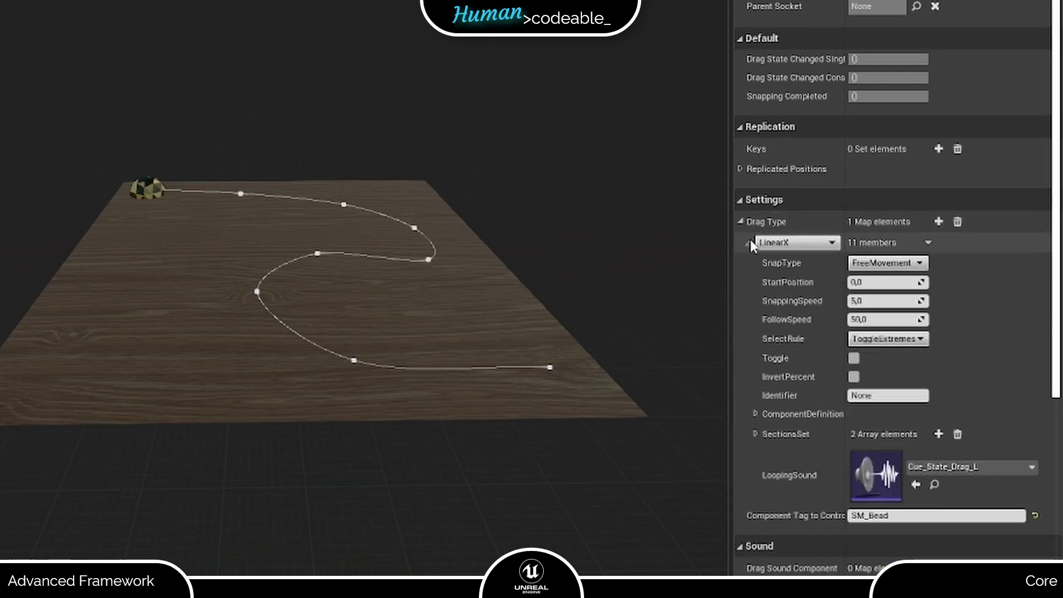
{"action": "left_click", "coordinate": [793, 247]}
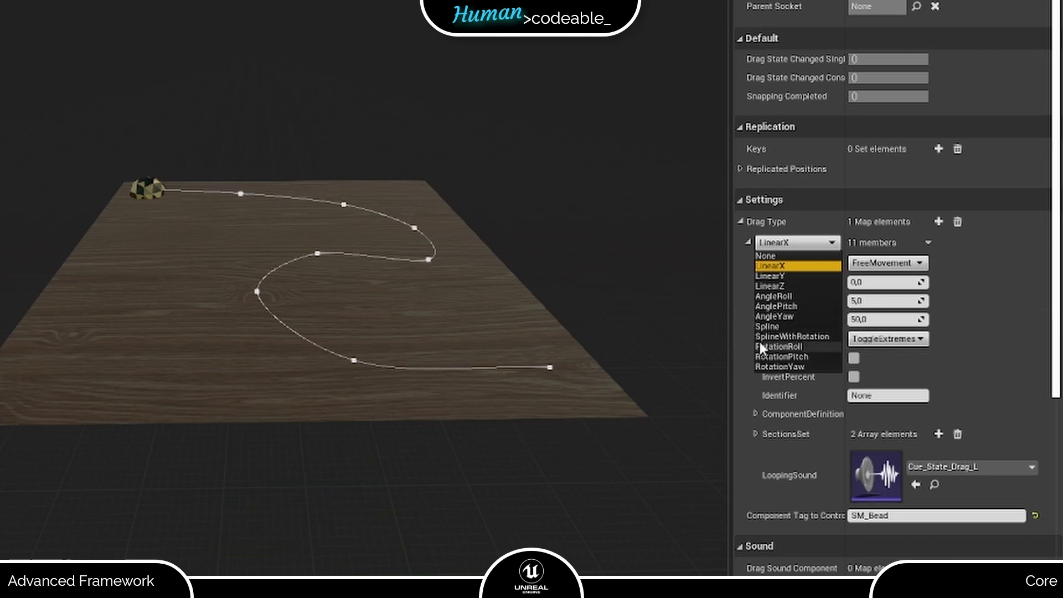
{"action": "left_click", "coordinate": [834, 328]}
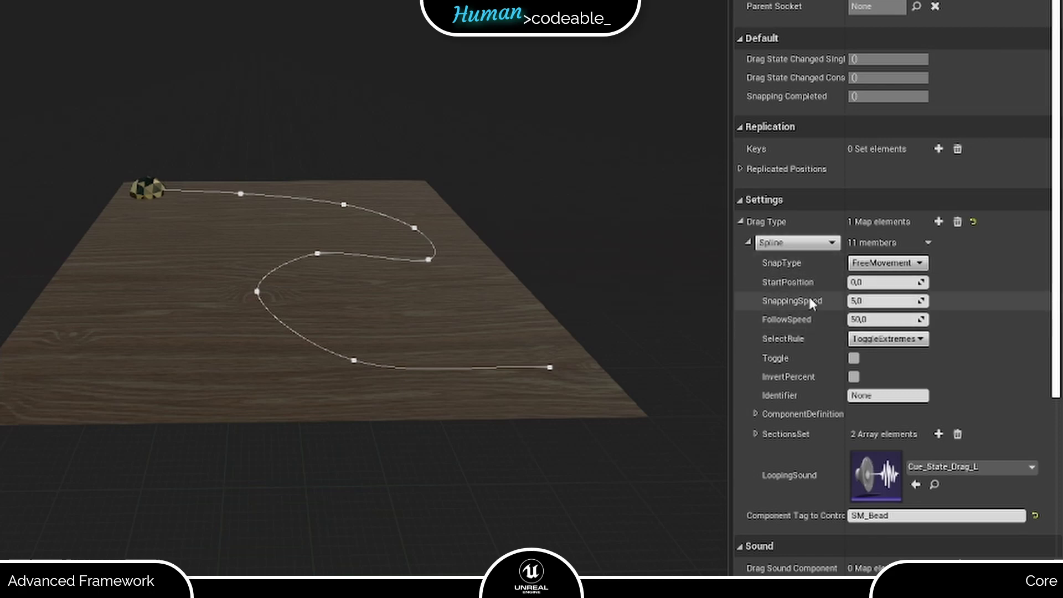
{"action": "left_click", "coordinate": [896, 268]}
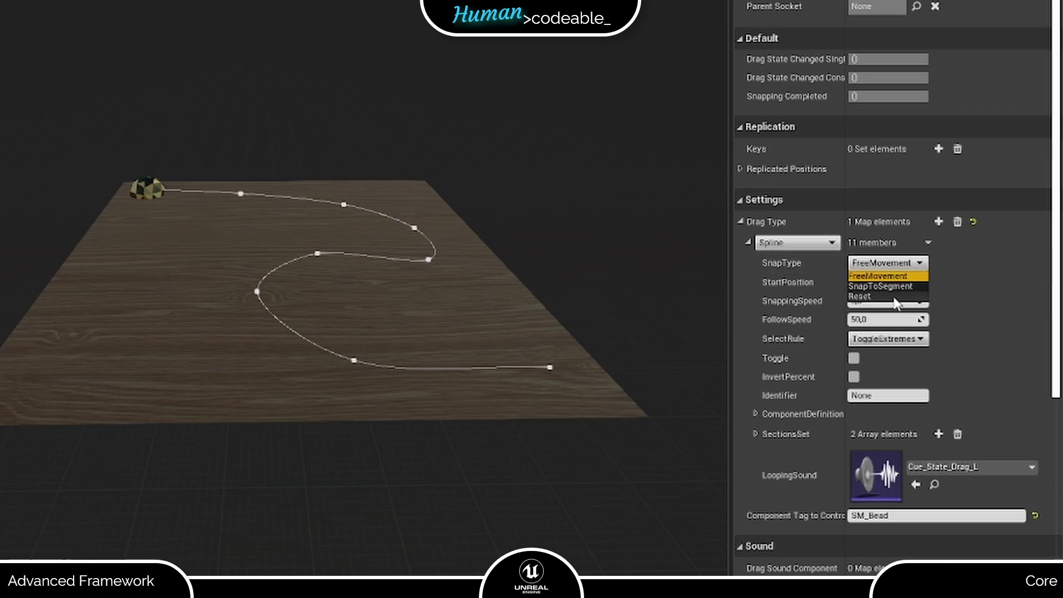
{"action": "left_click", "coordinate": [893, 297]}
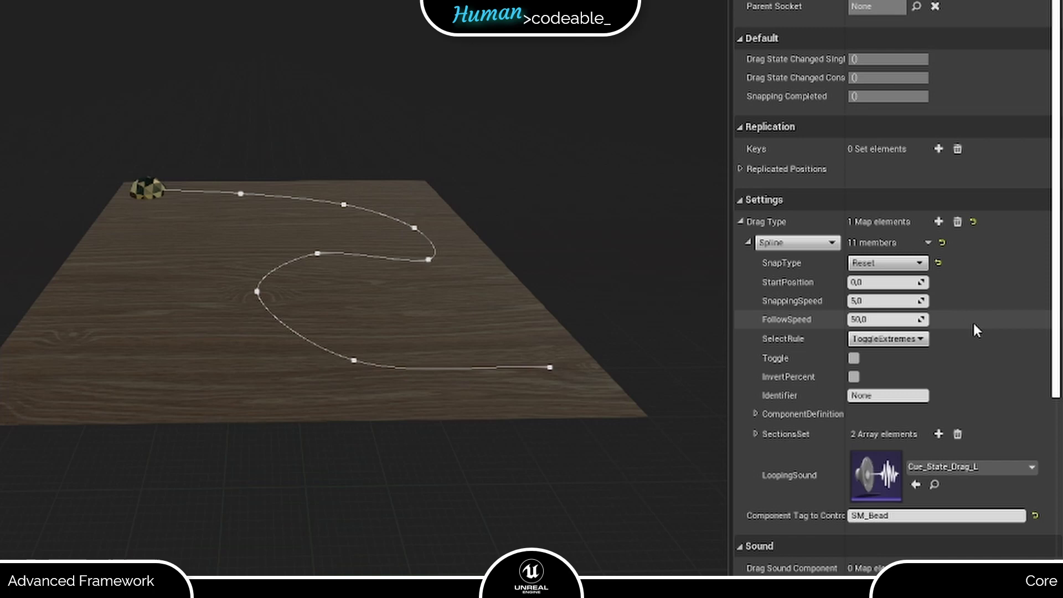
{"action": "scroll", "coordinate": [743, 428], "scroll_direction": "down", "scroll_amount": 1}
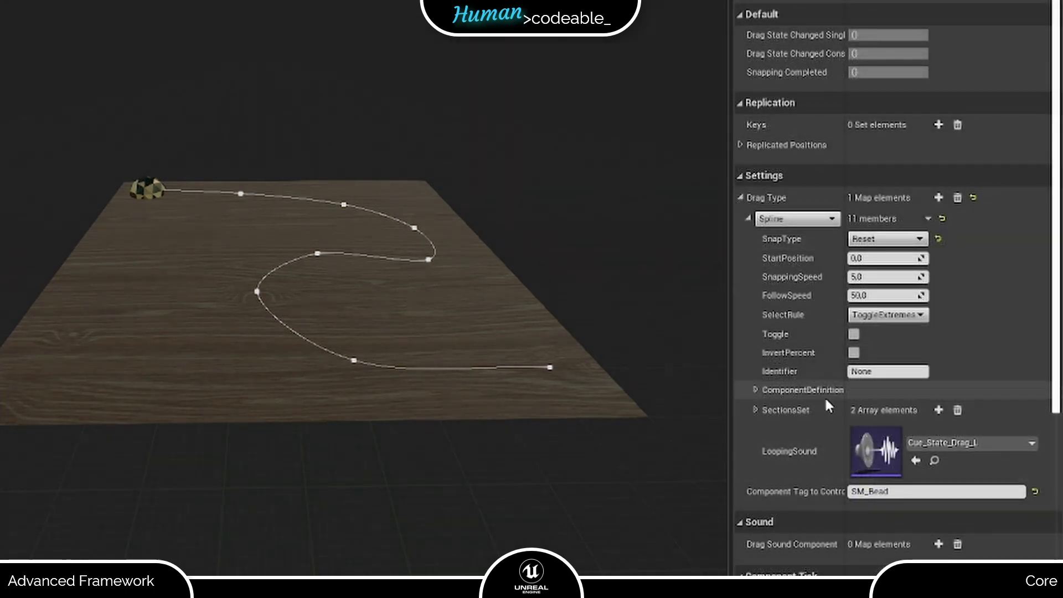
- Expand the SectionsSet entries to show both sections' values, names and Set flags
{"action": "left_click", "coordinate": [756, 410]}
{"action": "left_click", "coordinate": [764, 429]}
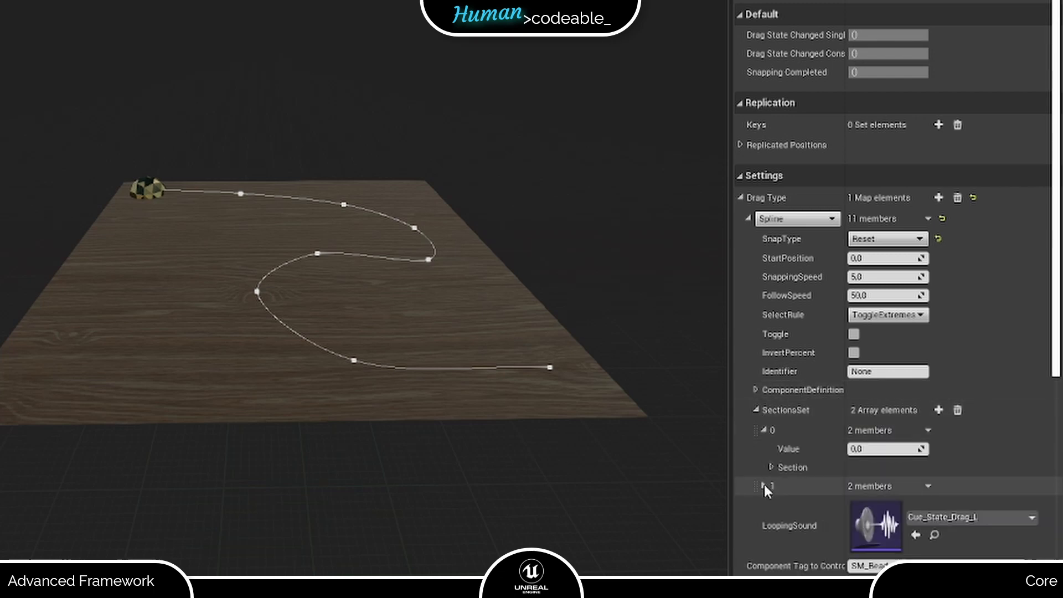
{"action": "left_click", "coordinate": [763, 484]}
{"action": "left_click", "coordinate": [772, 467]}
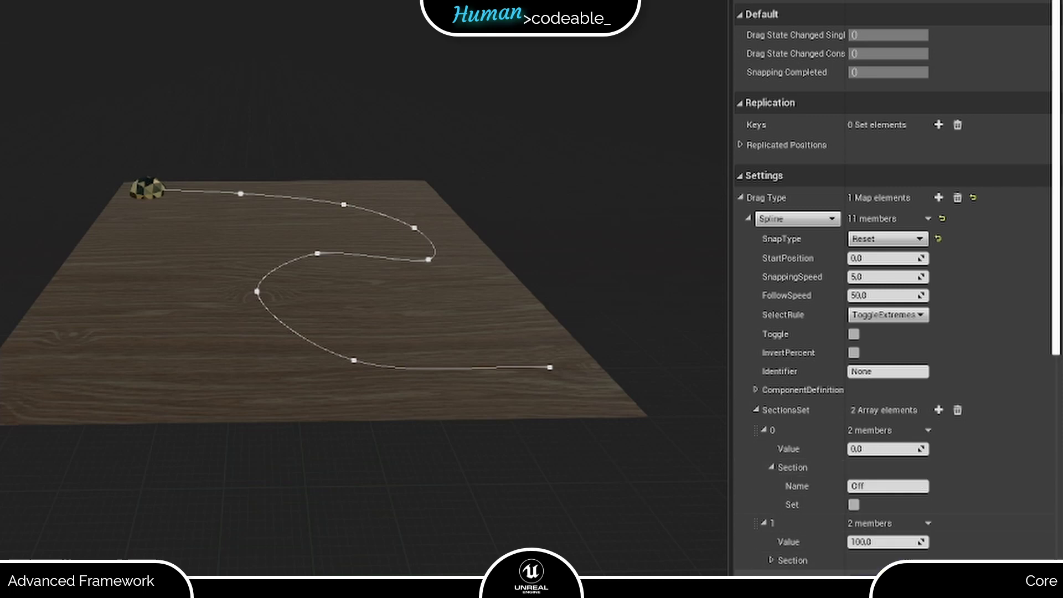
{"action": "left_click", "coordinate": [771, 561]}
{"action": "scroll", "coordinate": [982, 398], "scroll_direction": "down", "scroll_amount": 6}
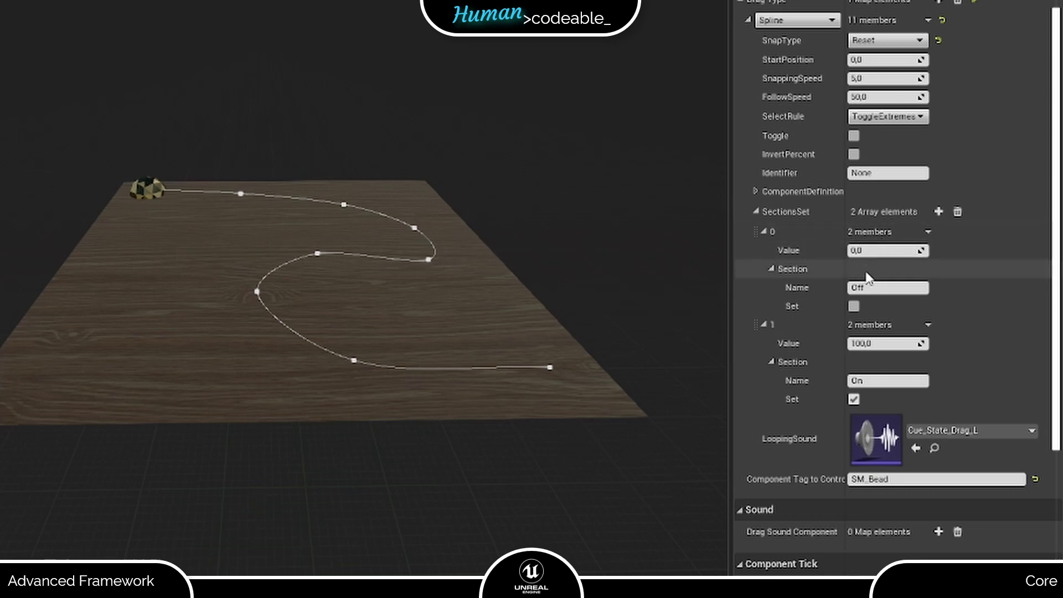
- Set section 1 to value 200 named Solved, and rename section 0 to None
{"action": "left_click", "coordinate": [866, 342]}
{"action": "type", "text": "200"}
{"action": "key", "text": "Return"}
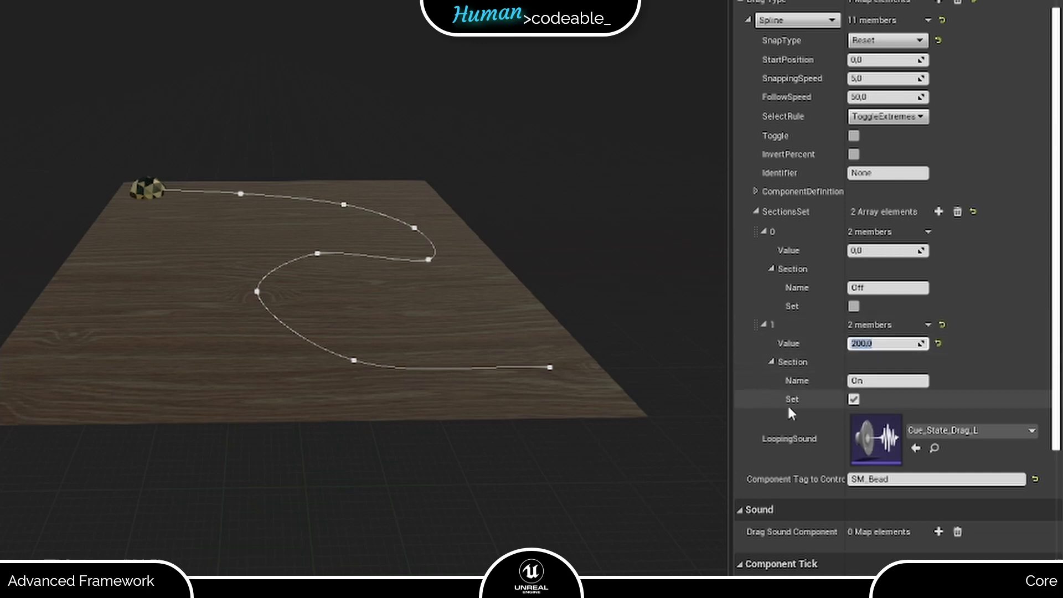
{"action": "left_click", "coordinate": [882, 383]}
{"action": "type", "text": "Solved"}
{"action": "key", "text": "Return"}
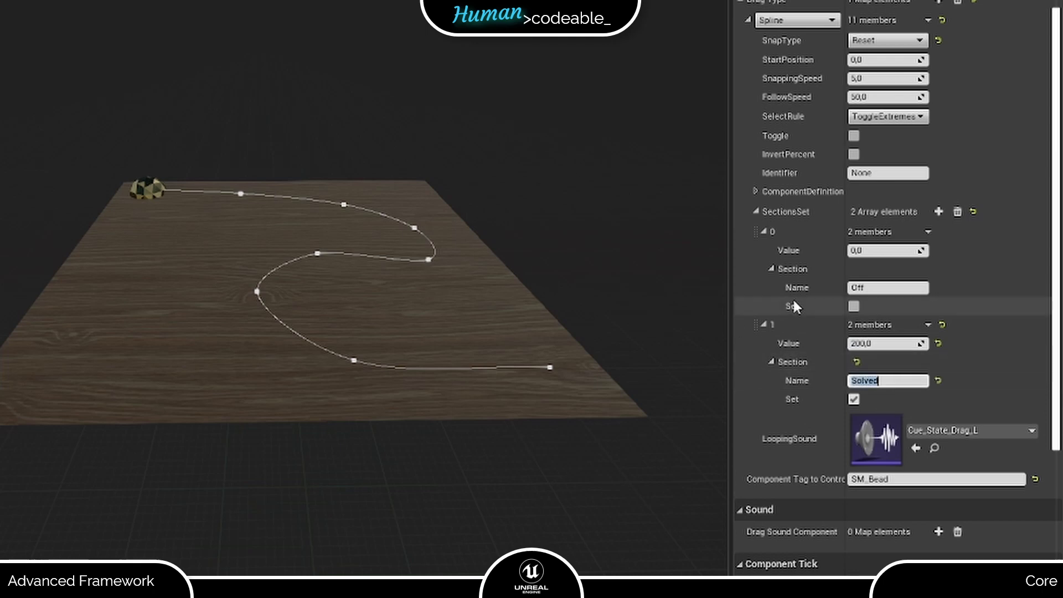
{"action": "left_click", "coordinate": [882, 288]}
{"action": "type", "text": "None"}
{"action": "key", "text": "Return"}
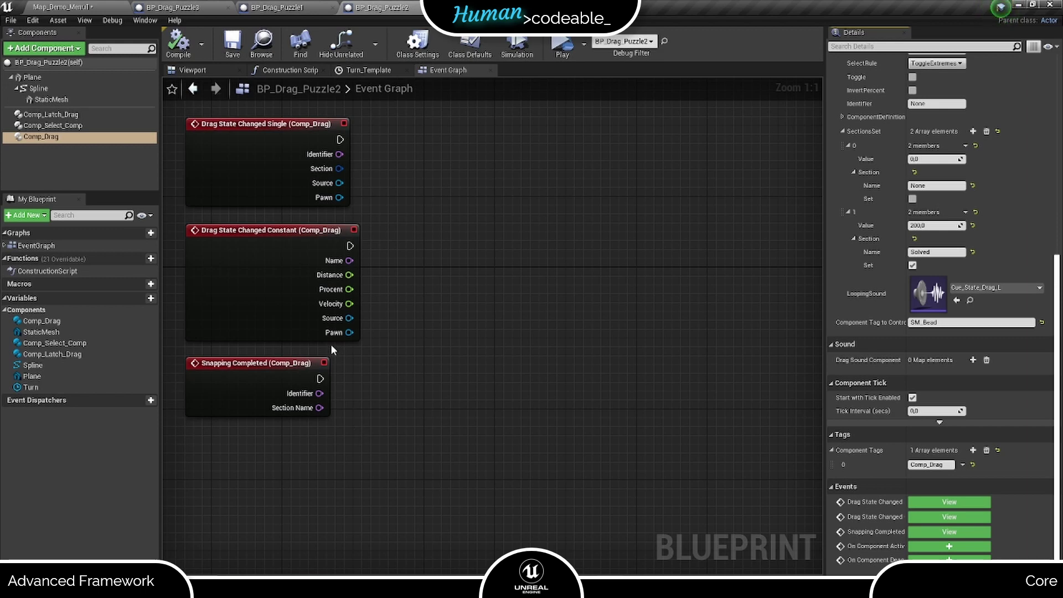
- Delete the Snapping Completed and Drag State Changed Constant events, and split the Section pin
{"action": "left_click", "coordinate": [242, 375]}
{"action": "key", "text": "Delete"}
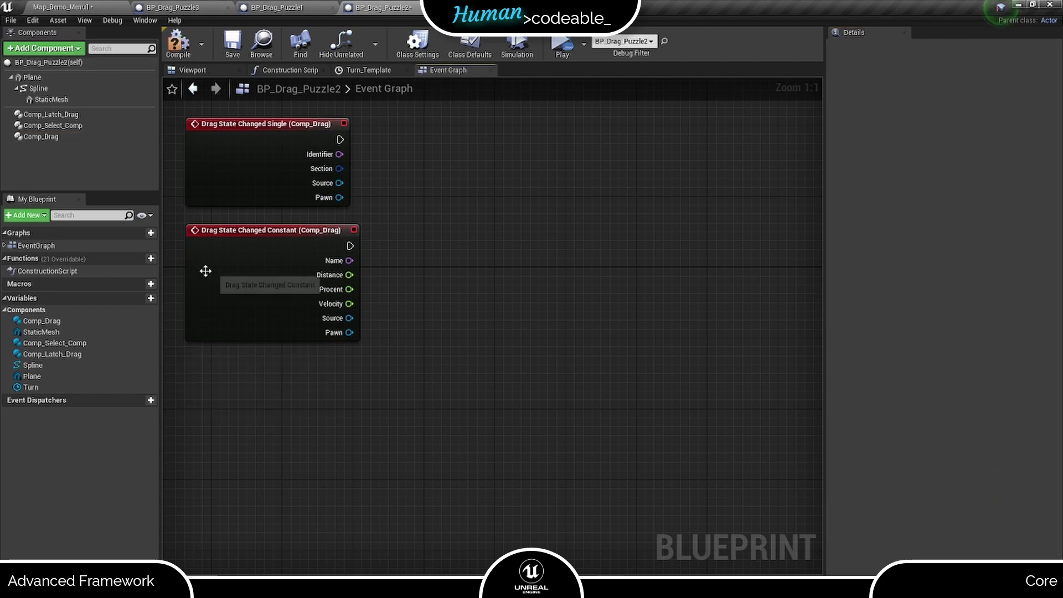
{"action": "left_click", "coordinate": [231, 265]}
{"action": "key", "text": "Delete"}
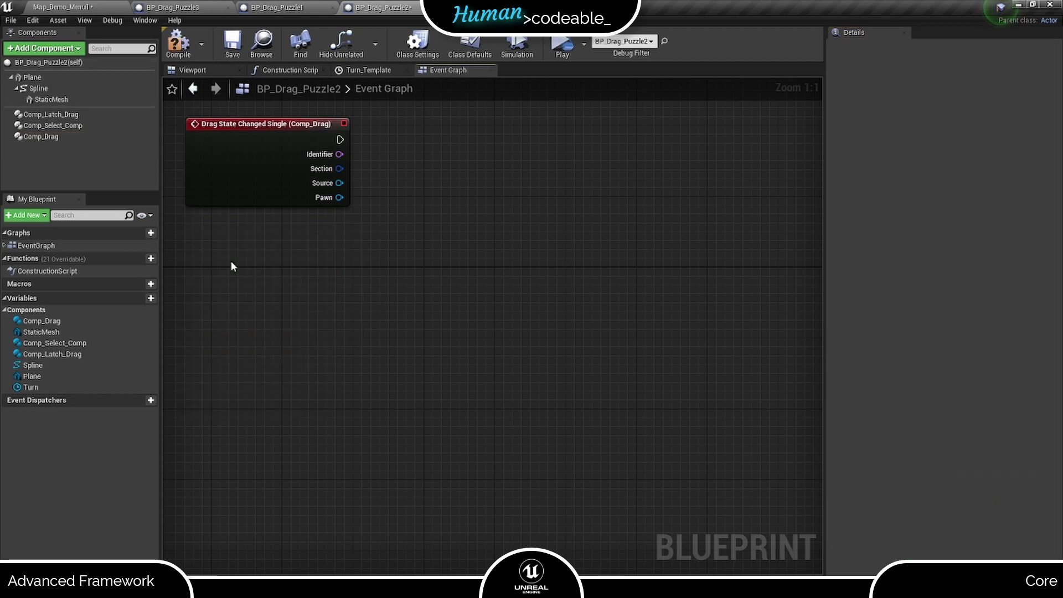
{"action": "right_click", "coordinate": [338, 169]}
{"action": "left_click", "coordinate": [368, 196]}
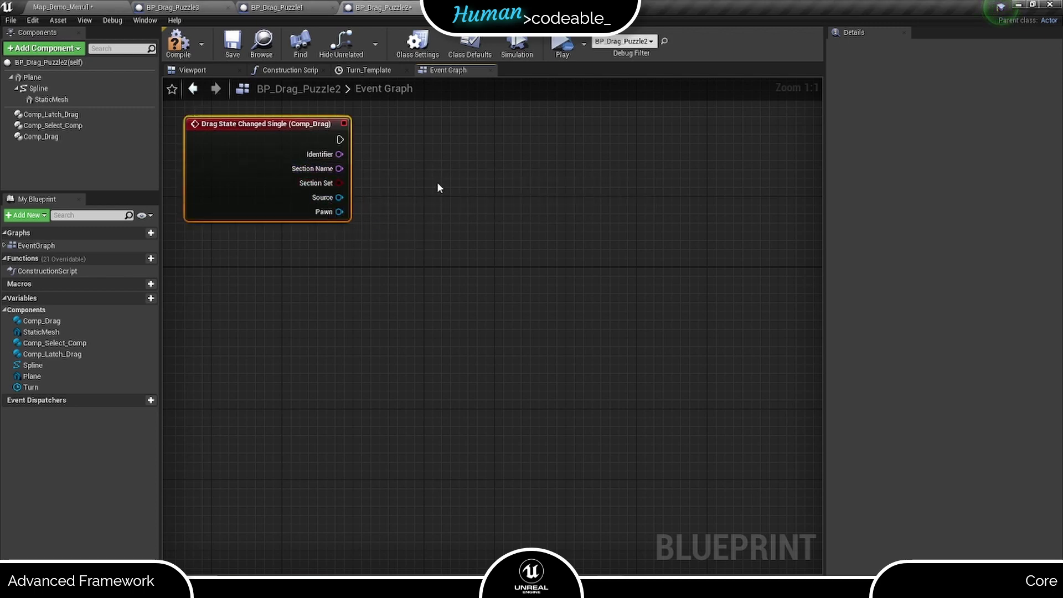
- Add a Branch after the drag event, conditioned on Section Set
{"action": "left_click", "coordinate": [473, 189]}
{"action": "right_click_drag", "start_coordinate": [481, 195], "coordinate": [456, 275]}
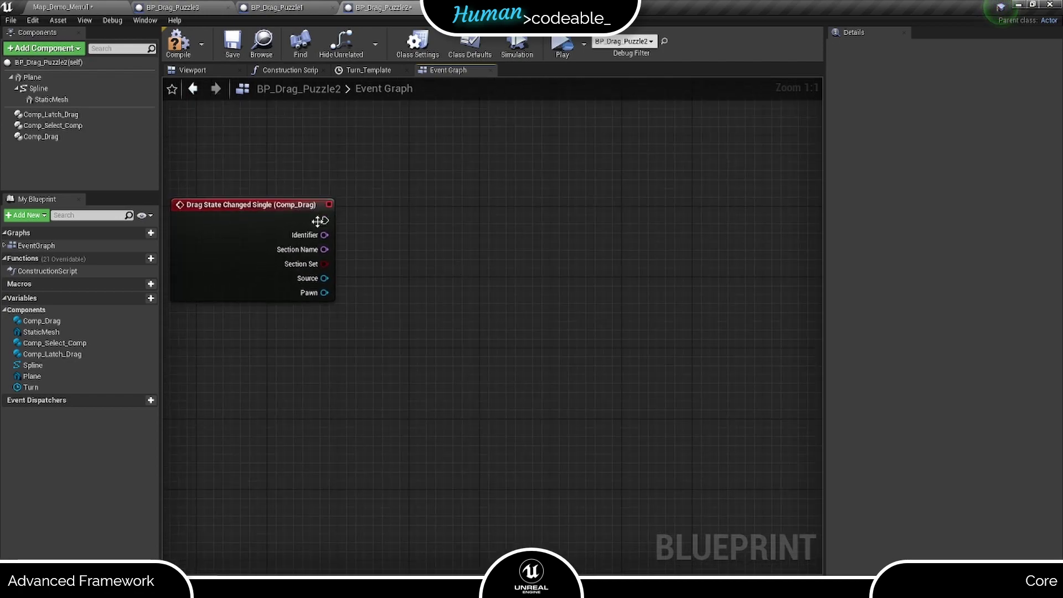
{"action": "left_click_drag", "start_coordinate": [325, 220], "coordinate": [411, 221]}
{"action": "type", "text": "bra"}
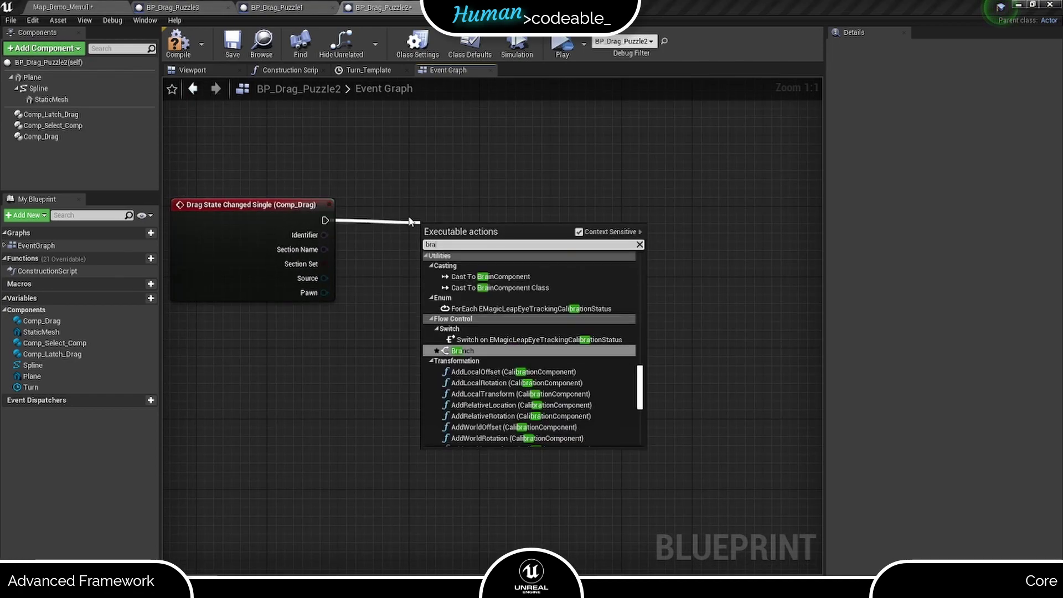
{"action": "left_click", "coordinate": [457, 351]}
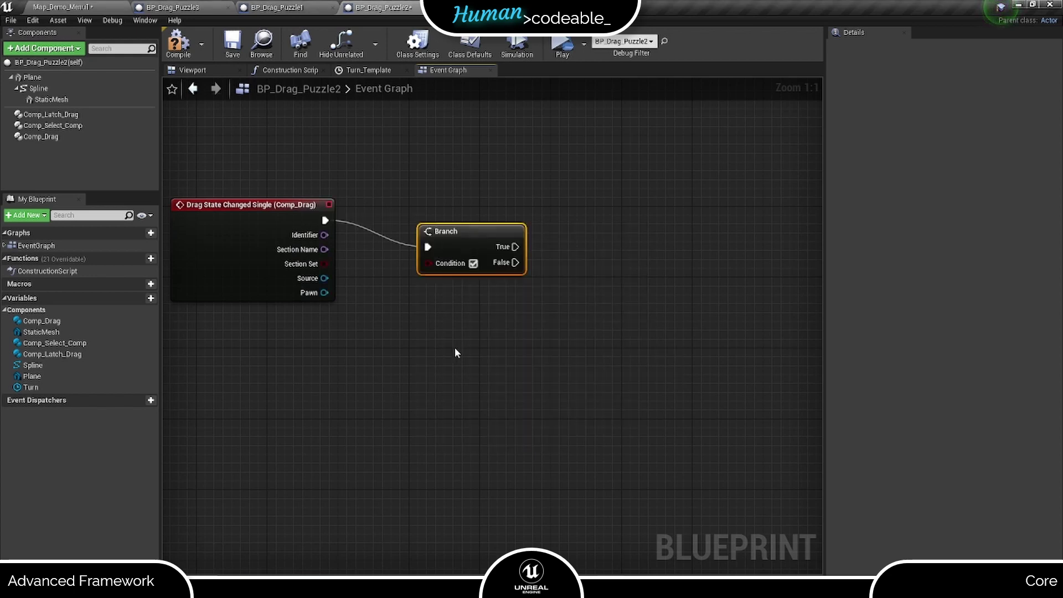
{"action": "left_click_drag", "start_coordinate": [324, 264], "coordinate": [429, 262]}
- Add a Play Sound at Location node on the True path using Wave_S_ElevatorBell
{"action": "right_click_drag", "start_coordinate": [492, 215], "coordinate": [492, 187]}
{"action": "left_click_drag", "start_coordinate": [503, 220], "coordinate": [592, 219]}
{"action": "type", "text": "play sou"}
{"action": "left_click", "coordinate": [665, 317]}
{"action": "left_click", "coordinate": [709, 244]}
{"action": "type", "text": "bell"}
{"action": "left_click", "coordinate": [704, 285]}
- Feed the StaticMesh's world location into the sound's location and compile
{"action": "left_click_drag", "start_coordinate": [51, 99], "coordinate": [547, 282]}
{"action": "type", "text": "world"}
{"action": "left_click", "coordinate": [604, 470]}
{"action": "left_click_drag", "start_coordinate": [614, 299], "coordinate": [676, 259]}
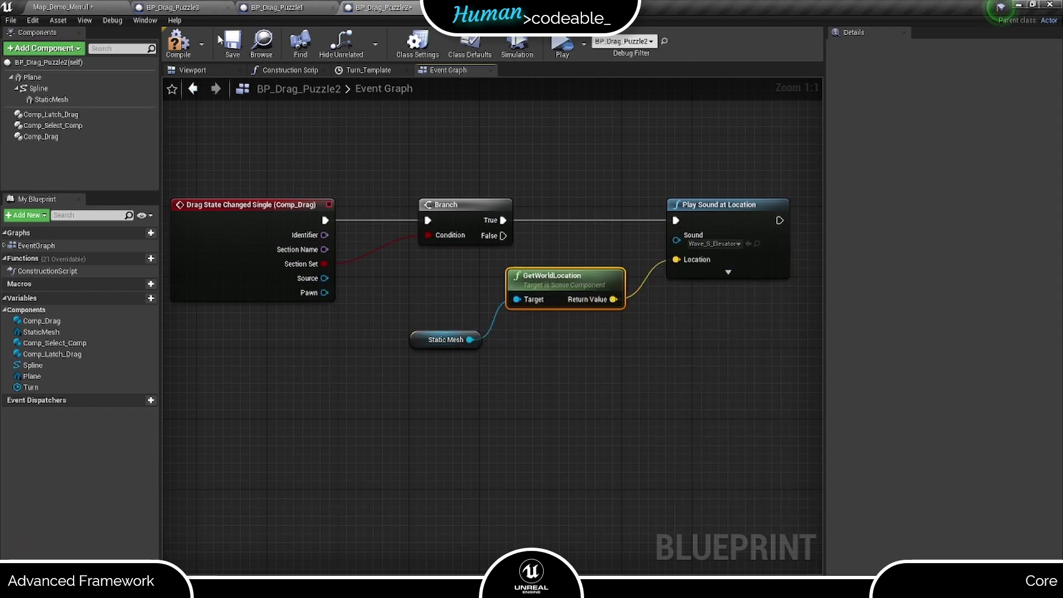
{"action": "left_click", "coordinate": [186, 46]}
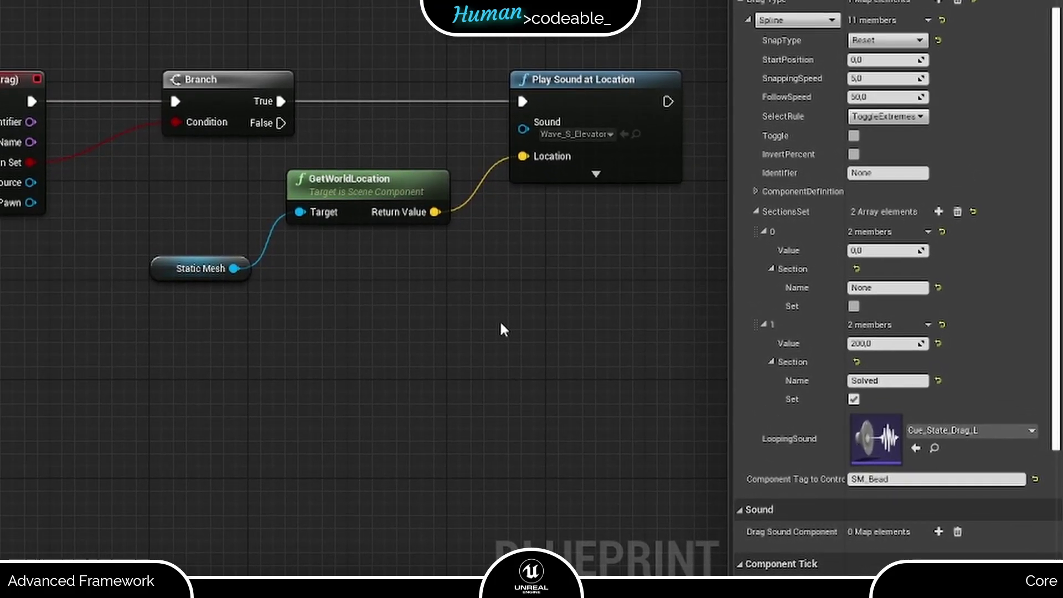
- Add a third section marked Set, named Solved, with value 200
{"action": "left_click", "coordinate": [940, 212]}
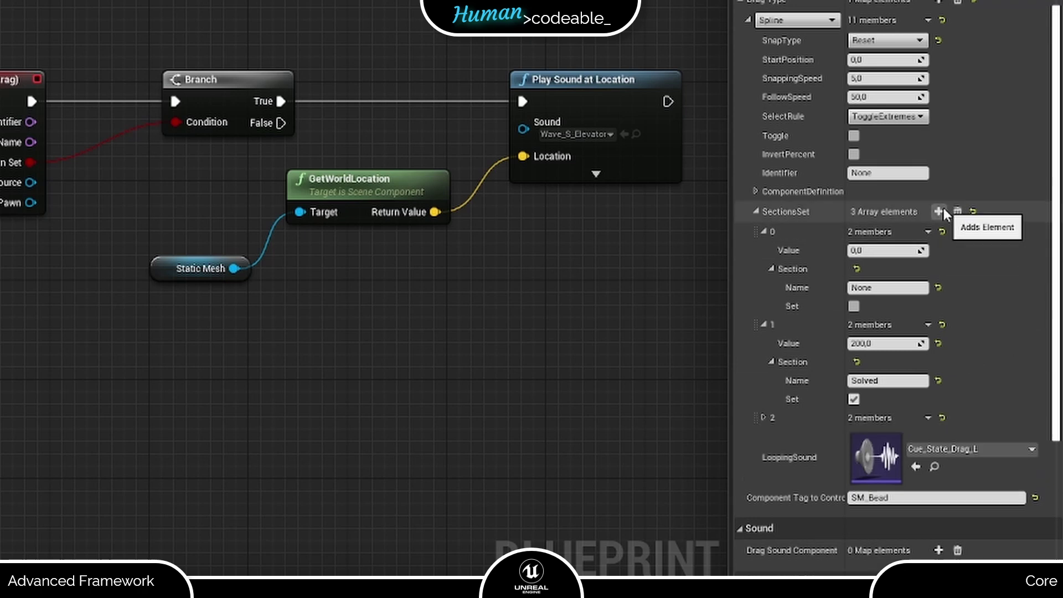
{"action": "left_click", "coordinate": [763, 417]}
{"action": "left_click", "coordinate": [854, 492]}
{"action": "left_click", "coordinate": [887, 474]}
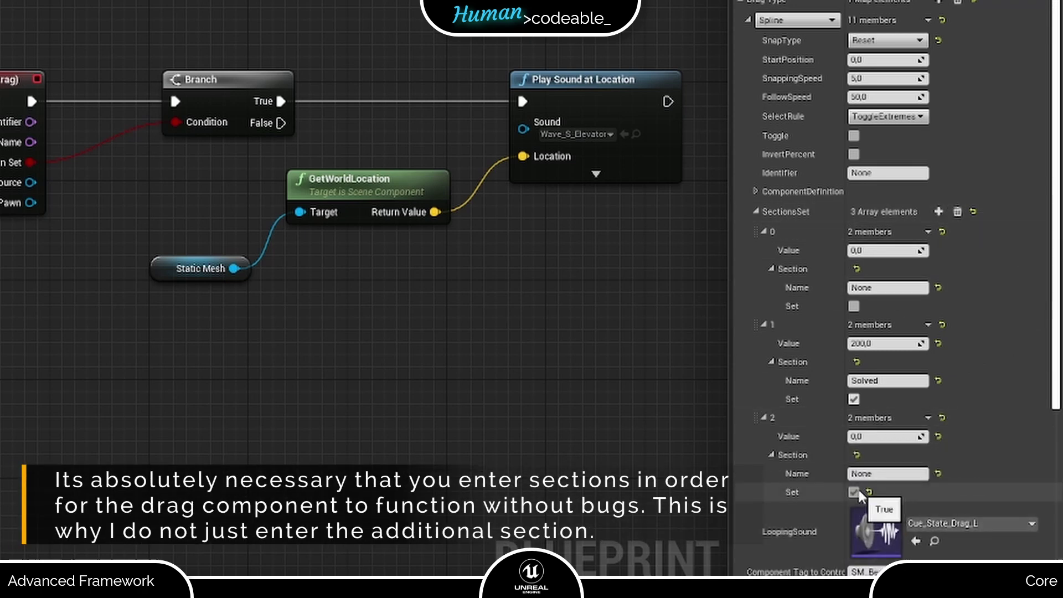
{"action": "type", "text": "Solved"}
{"action": "left_click", "coordinate": [886, 436]}
{"action": "type", "text": "200"}
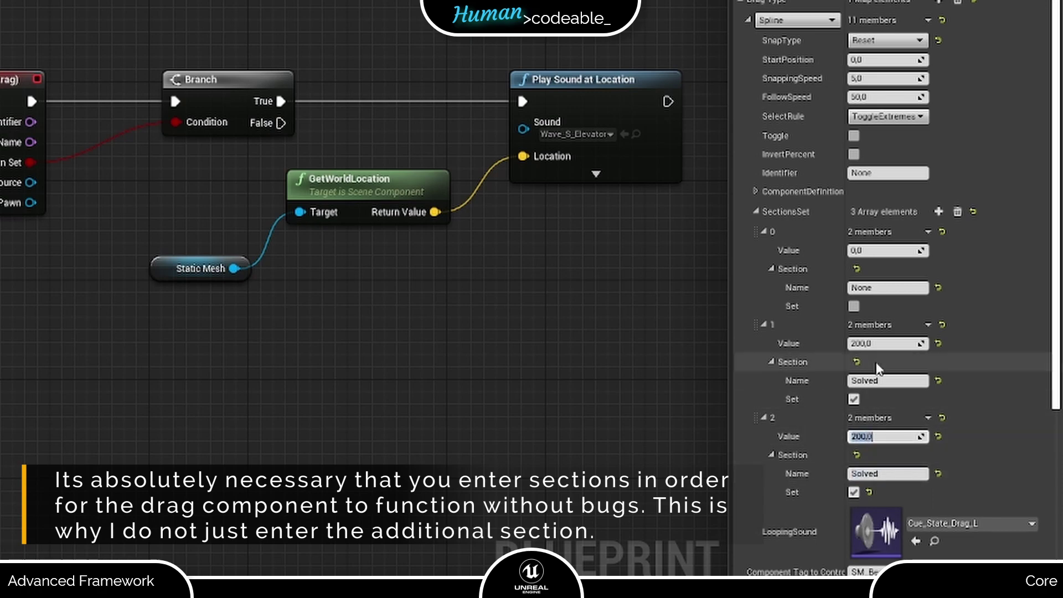
- Unmark the middle section's Set flag, rename it None, and set its value to 1
{"action": "left_click", "coordinate": [854, 399]}
{"action": "left_click", "coordinate": [888, 380]}
{"action": "type", "text": "None"}
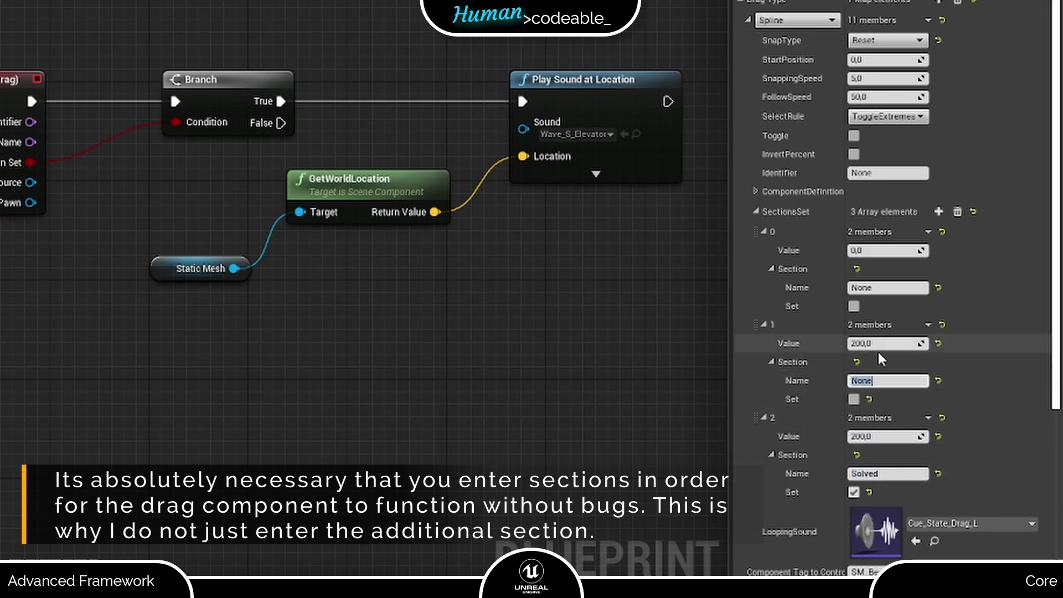
{"action": "left_click", "coordinate": [871, 344]}
{"action": "type", "text": "1"}
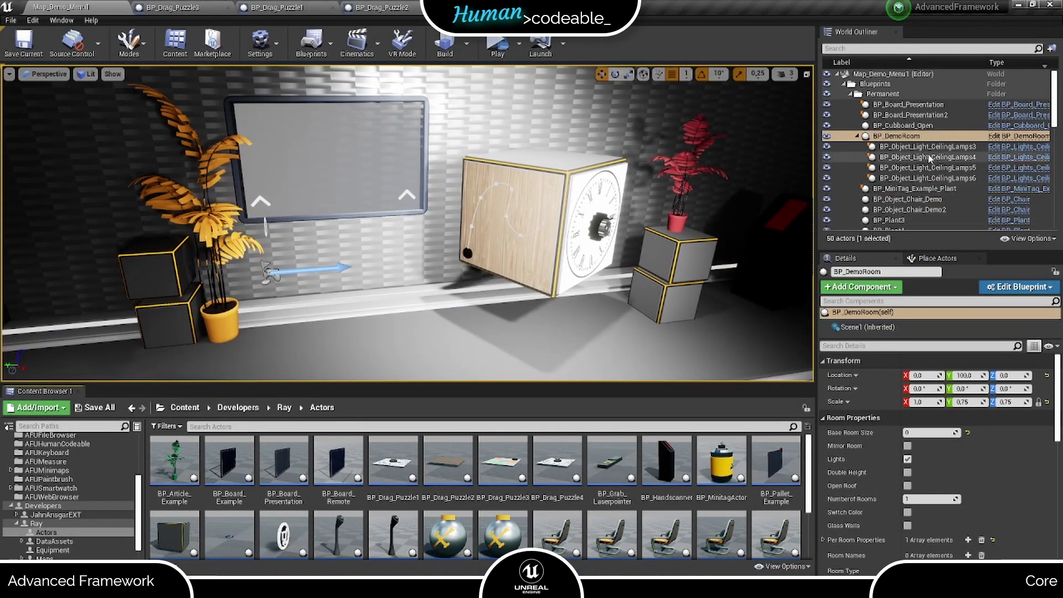
- Scroll down through the World Outliner actor list
{"action": "scroll", "coordinate": [930, 159], "scroll_direction": "down", "scroll_amount": 10}
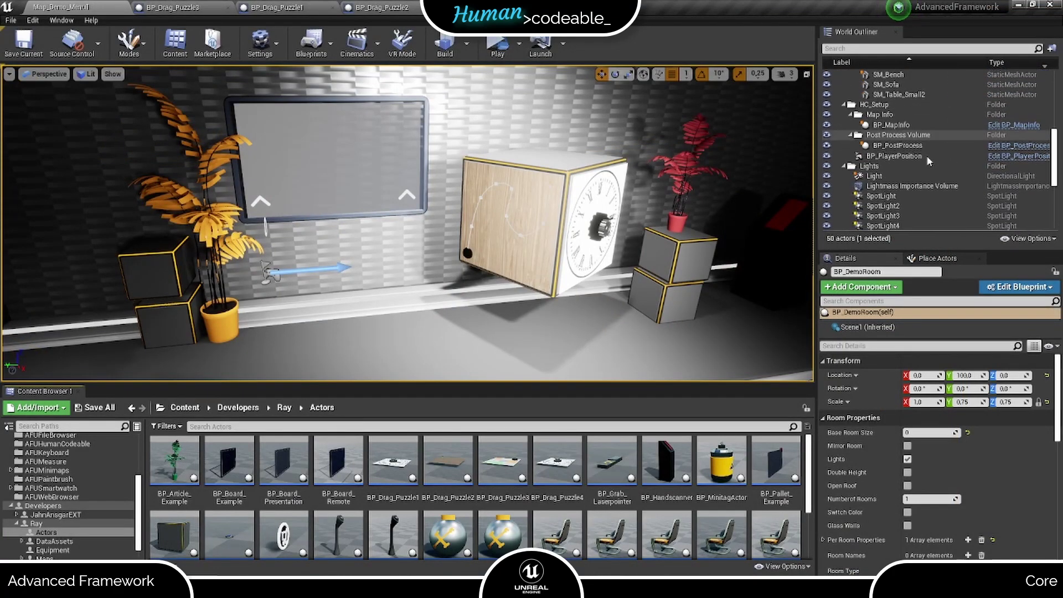
{"action": "scroll", "coordinate": [930, 161], "scroll_direction": "down", "scroll_amount": 5}
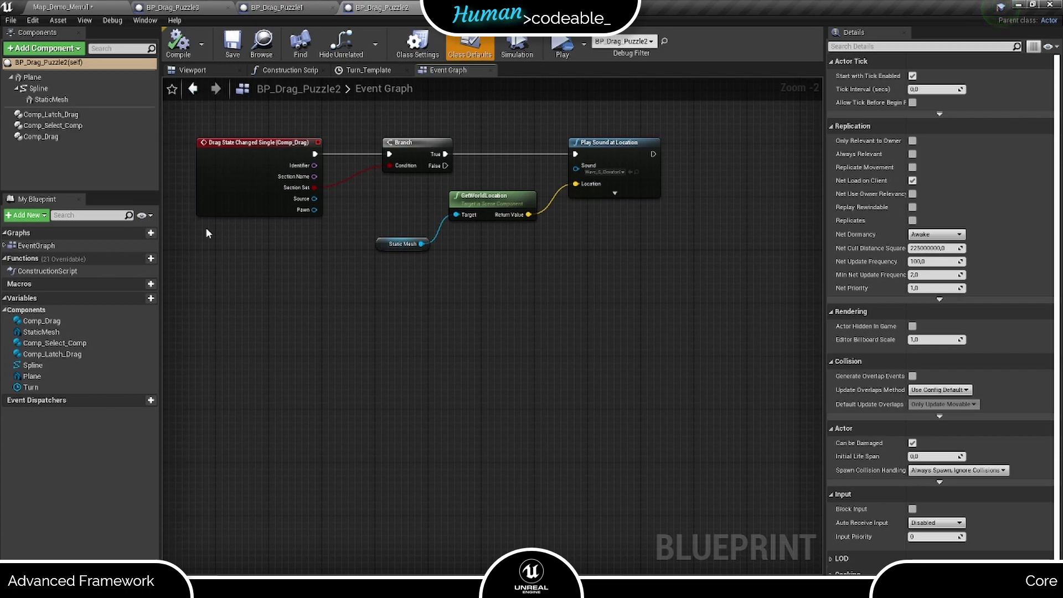
- Add a Latch Actor Latch Released event for the Comp_Latch_Drag component
{"action": "left_click", "coordinate": [75, 115]}
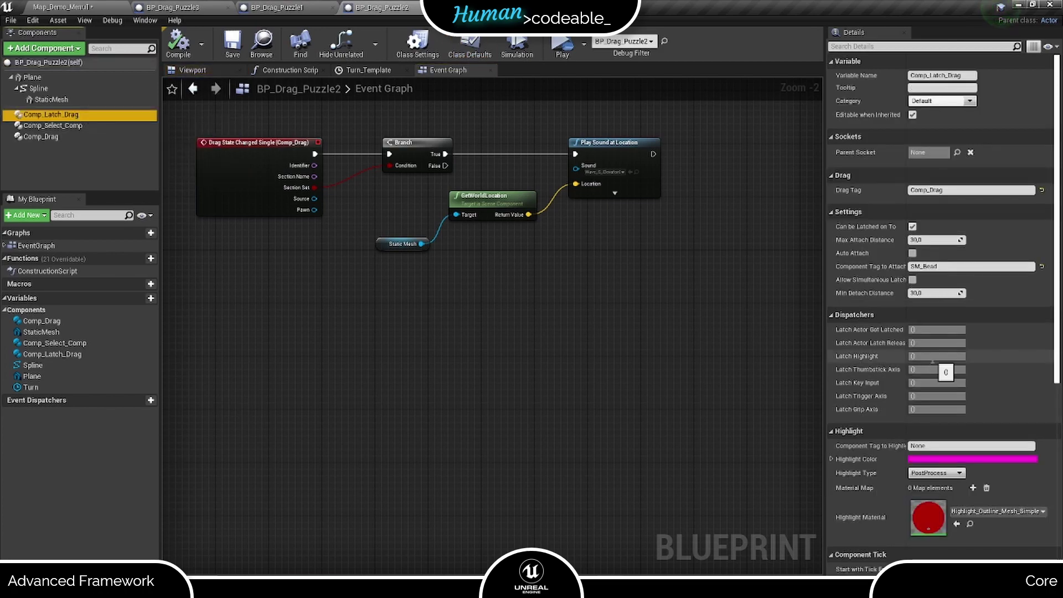
{"action": "scroll", "coordinate": [980, 371], "scroll_direction": "down", "scroll_amount": 10}
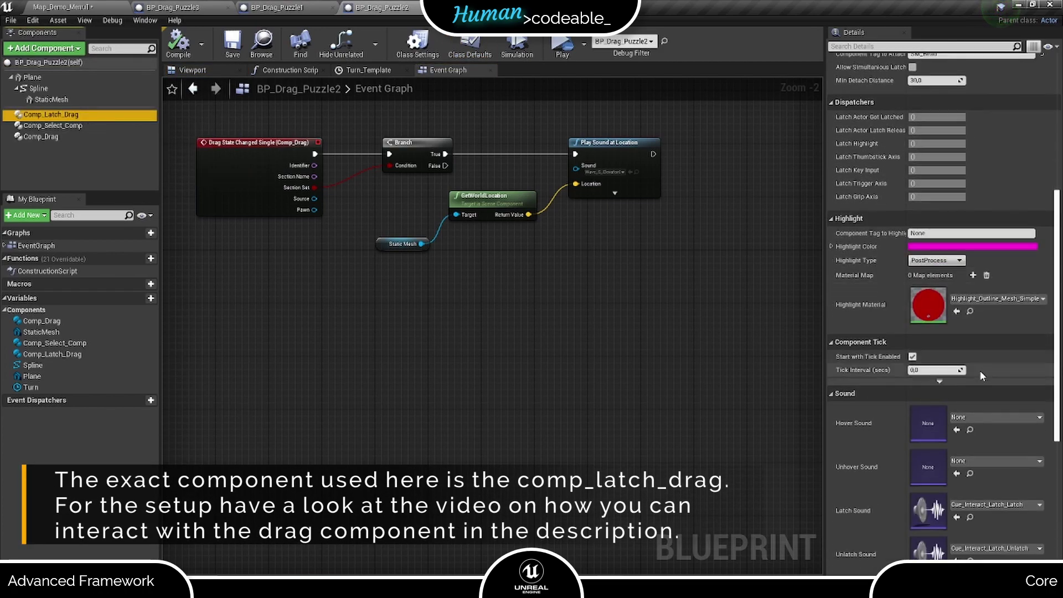
{"action": "scroll", "coordinate": [980, 369], "scroll_direction": "down", "scroll_amount": 4}
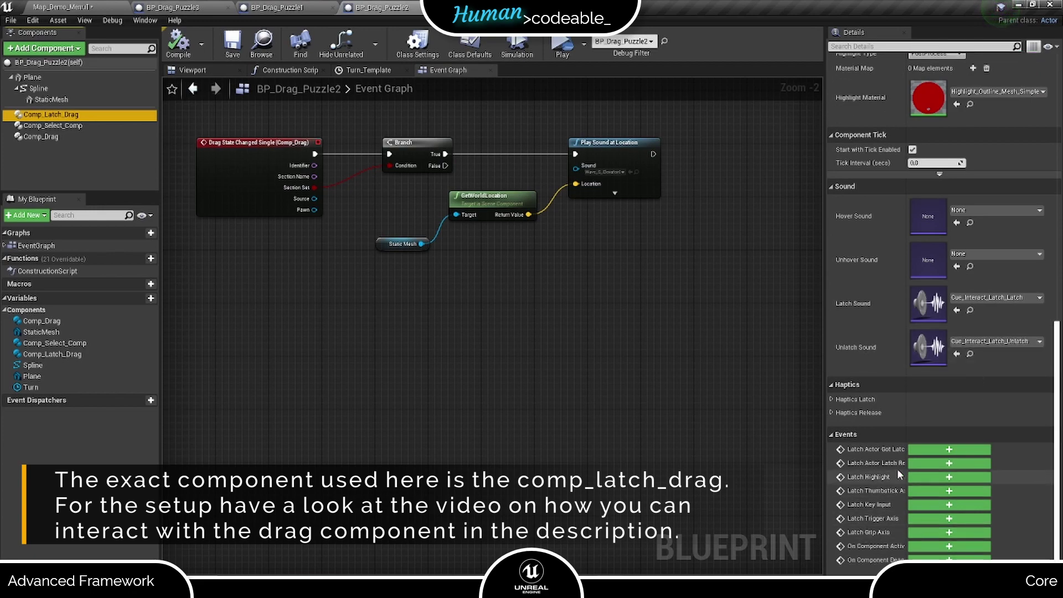
{"action": "left_click", "coordinate": [941, 465]}
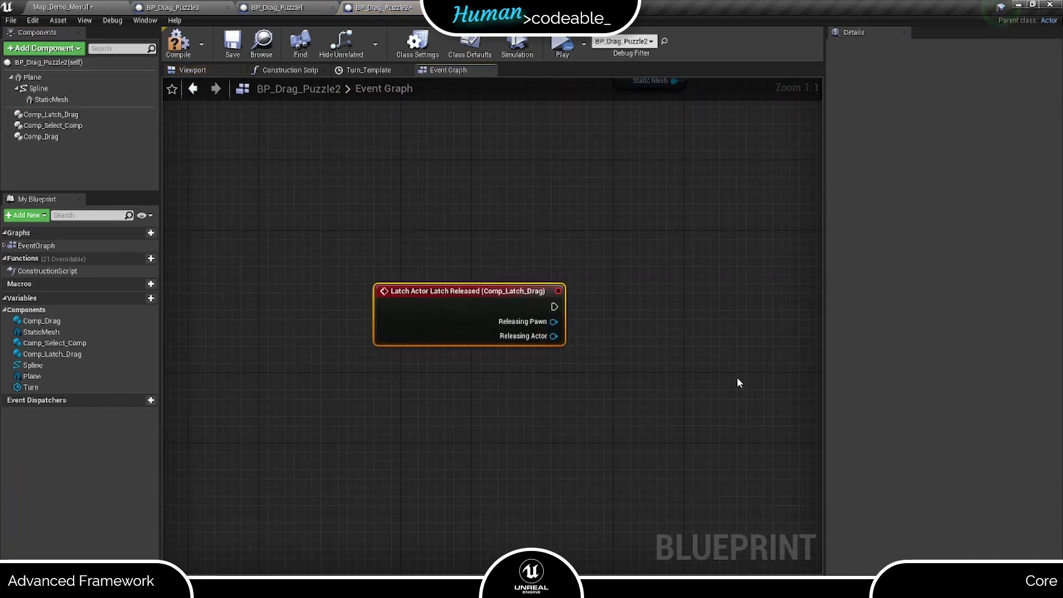
- Place a Branch after the latch event and wire Section Set into its condition
{"action": "right_click_drag", "start_coordinate": [738, 382], "coordinate": [560, 544]}
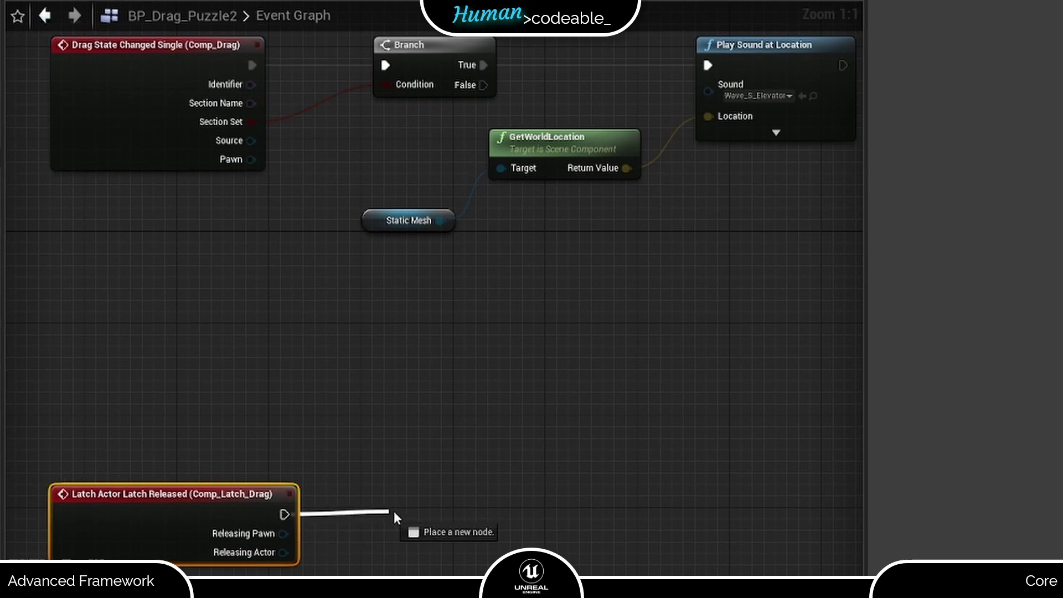
{"action": "left_click_drag", "start_coordinate": [400, 515], "coordinate": [403, 511]}
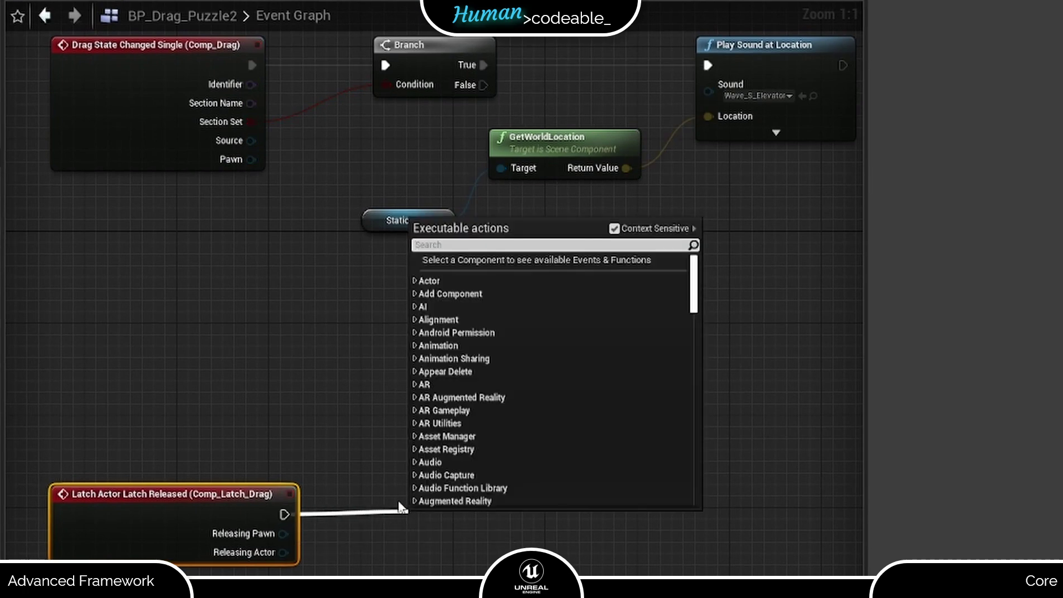
{"action": "type", "text": "branc"}
{"action": "key", "text": "Return"}
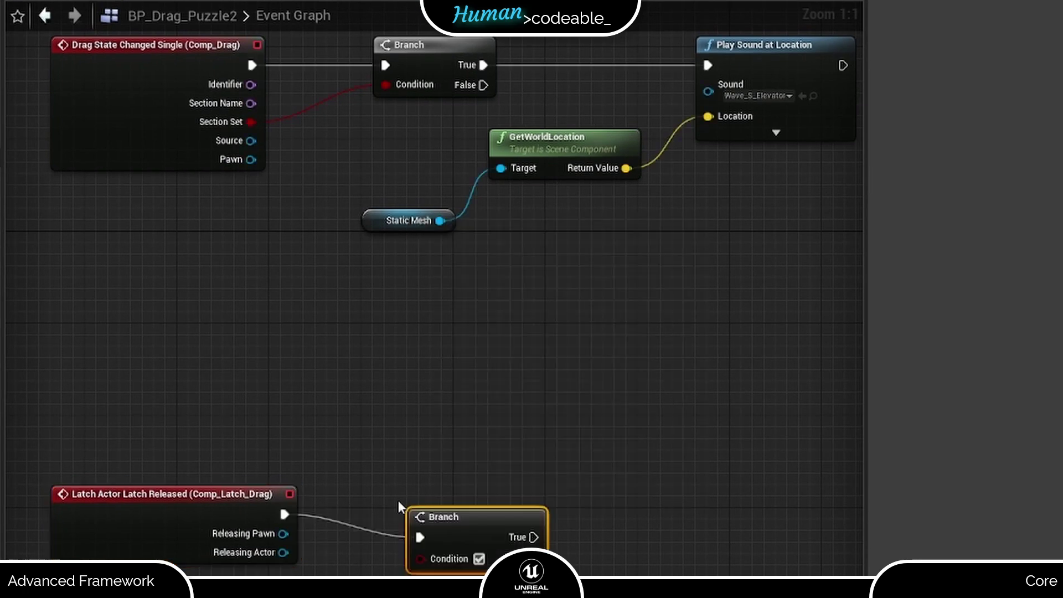
{"action": "left_click_drag", "start_coordinate": [465, 531], "coordinate": [465, 509]}
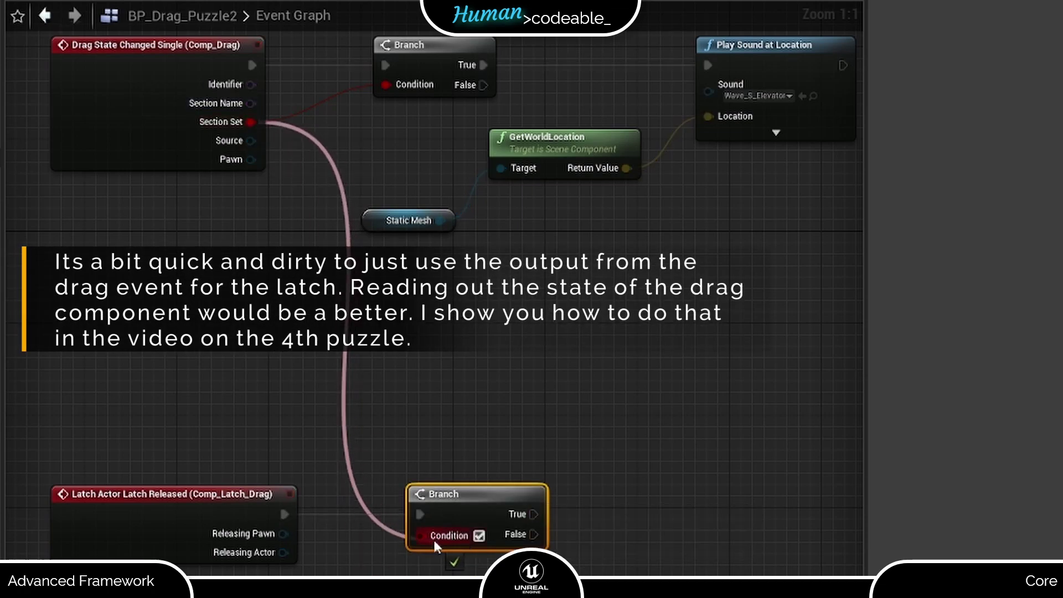
- Move the Turn timeline beside the latch chain and add two Save Rotator nodes after Branch True
{"action": "right_click_drag", "start_coordinate": [558, 585], "coordinate": [373, 504]}
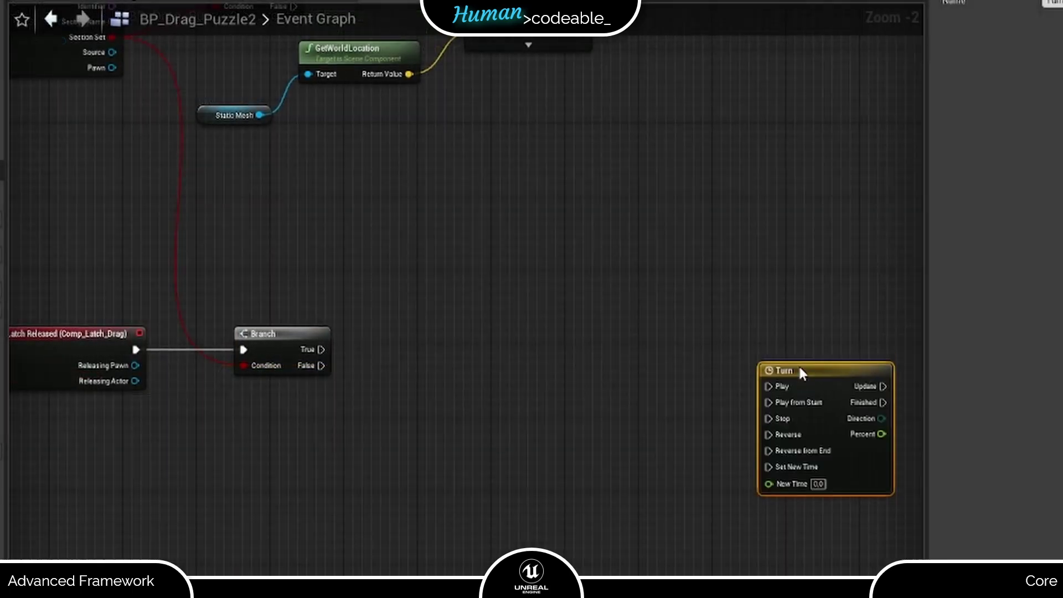
{"action": "left_click_drag", "start_coordinate": [800, 373], "coordinate": [718, 341]}
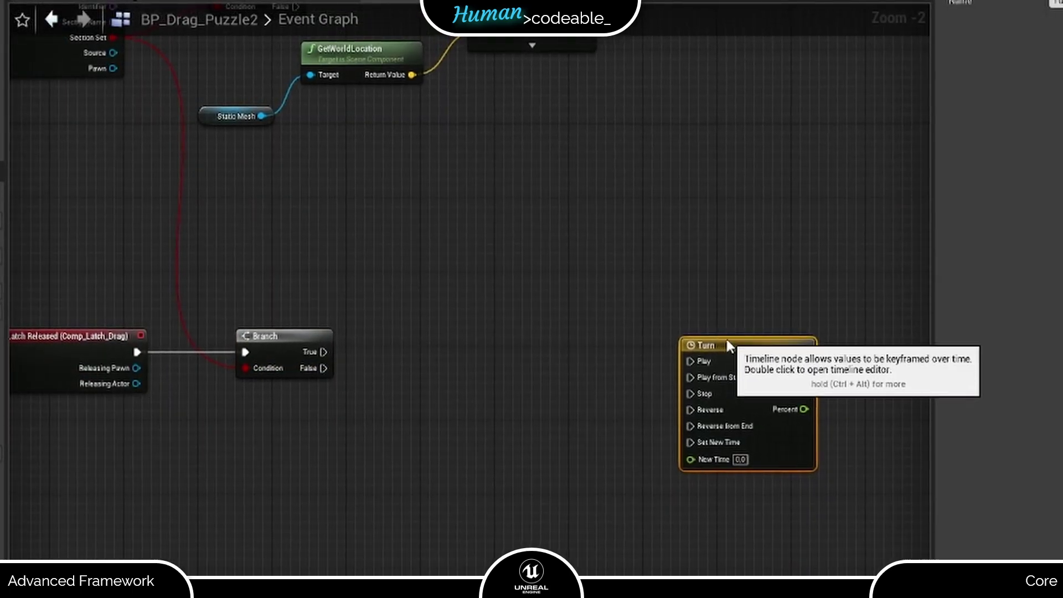
{"action": "mouse_move", "coordinate": [323, 353]}
{"action": "left_mouse_down"}
{"action": "mouse_move", "coordinate": [339, 365]}
{"action": "mouse_move", "coordinate": [322, 356]}
{"action": "left_mouse_up"}
{"action": "type", "text": "save"}
{"action": "key", "text": "Down"}
{"action": "key", "text": "Down"}
{"action": "key", "text": "Down"}
{"action": "key", "text": "Return"}
{"action": "key", "text": "ctrl+w"}
{"action": "left_click_drag", "start_coordinate": [561, 361], "coordinate": [773, 342]}
- Split both Save Rotators' input pins into separate X/Y/Z values
{"action": "right_click", "coordinate": [399, 380]}
{"action": "left_click", "coordinate": [437, 421]}
{"action": "right_click", "coordinate": [564, 382]}
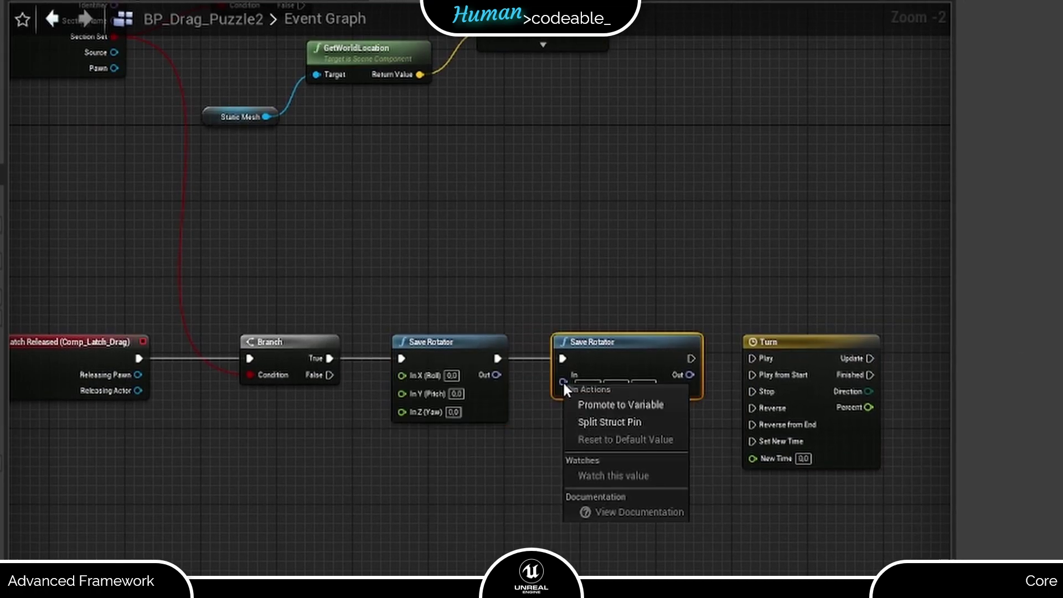
{"action": "left_click", "coordinate": [604, 422]}
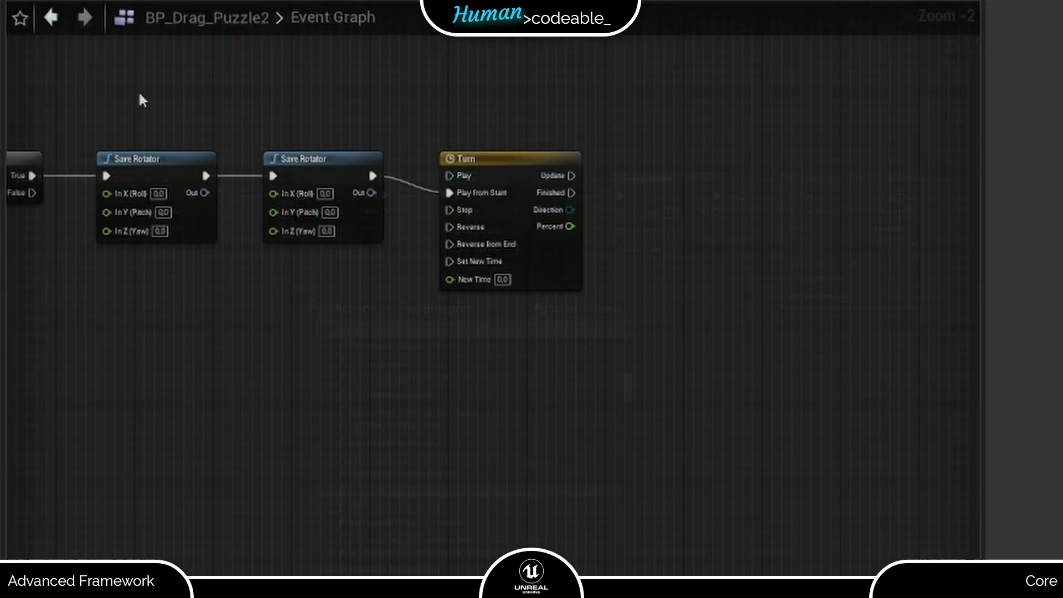
- Add a Lerp (Rotator) fed by a Save Rotator on B and Turn's Percent on Alpha
{"action": "left_click_drag", "start_coordinate": [374, 194], "coordinate": [732, 223]}
{"action": "type", "text": "lerp"}
{"action": "key", "text": "Return"}
{"action": "left_click_drag", "start_coordinate": [208, 194], "coordinate": [693, 270]}
{"action": "left_click_drag", "start_coordinate": [764, 220], "coordinate": [728, 261]}
- Drive SetActorRotation from Turn's Update with the Lerp result, promoting its Target to a variable
{"action": "left_click_drag", "start_coordinate": [580, 178], "coordinate": [858, 174]}
{"action": "type", "text": "set actor rot"}
{"action": "key", "text": "Return"}
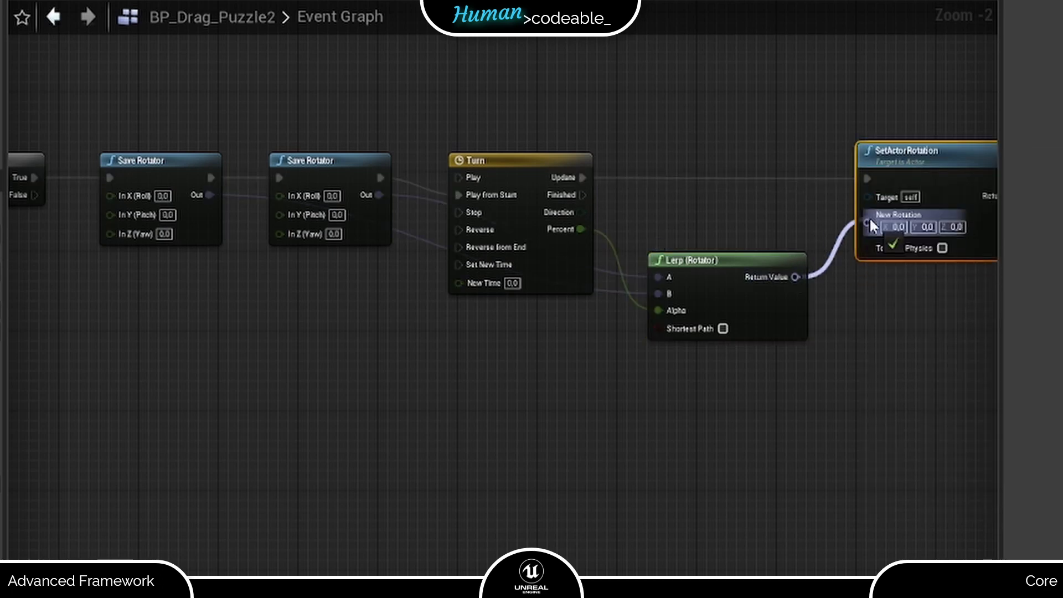
{"action": "left_click_drag", "start_coordinate": [870, 222], "coordinate": [869, 224]}
{"action": "left_click_drag", "start_coordinate": [867, 197], "coordinate": [814, 542]}
{"action": "left_click_drag", "start_coordinate": [689, 392], "coordinate": [689, 390]}
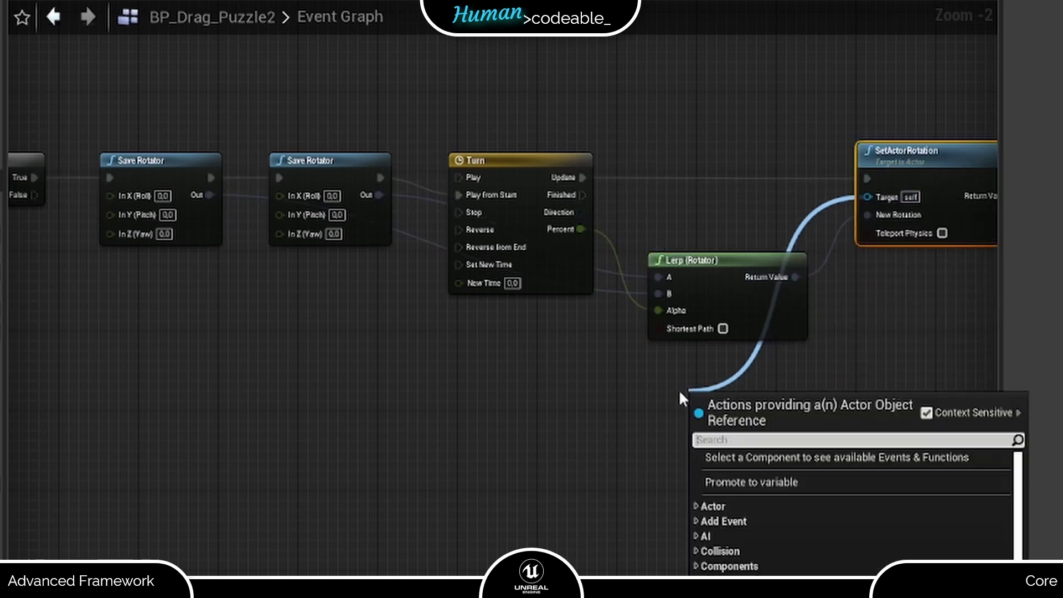
{"action": "left_click", "coordinate": [720, 482]}
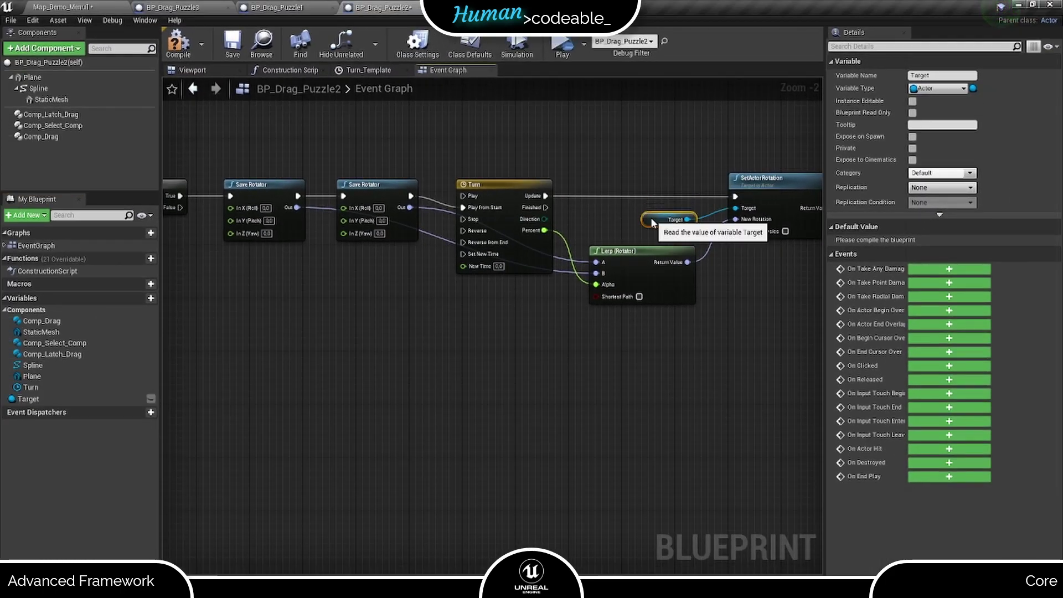
- Place a Target getter and add GetActorRotation fed by it
{"action": "right_click_drag", "start_coordinate": [431, 382], "coordinate": [764, 403]}
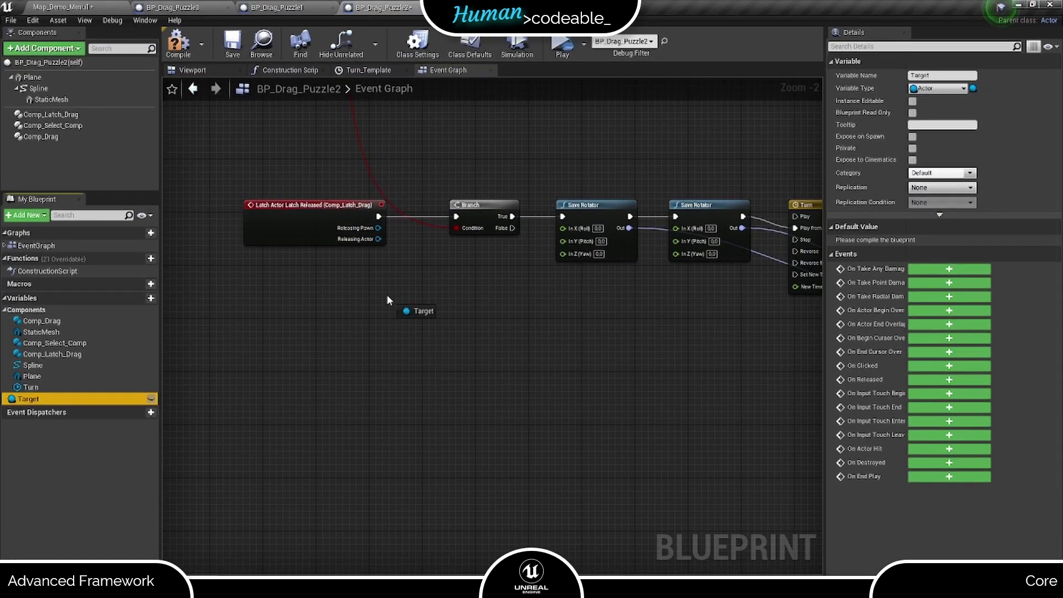
{"action": "left_click_drag", "start_coordinate": [399, 307], "coordinate": [470, 313]}
{"action": "left_click", "coordinate": [452, 318]}
{"action": "type", "text": "get w"}
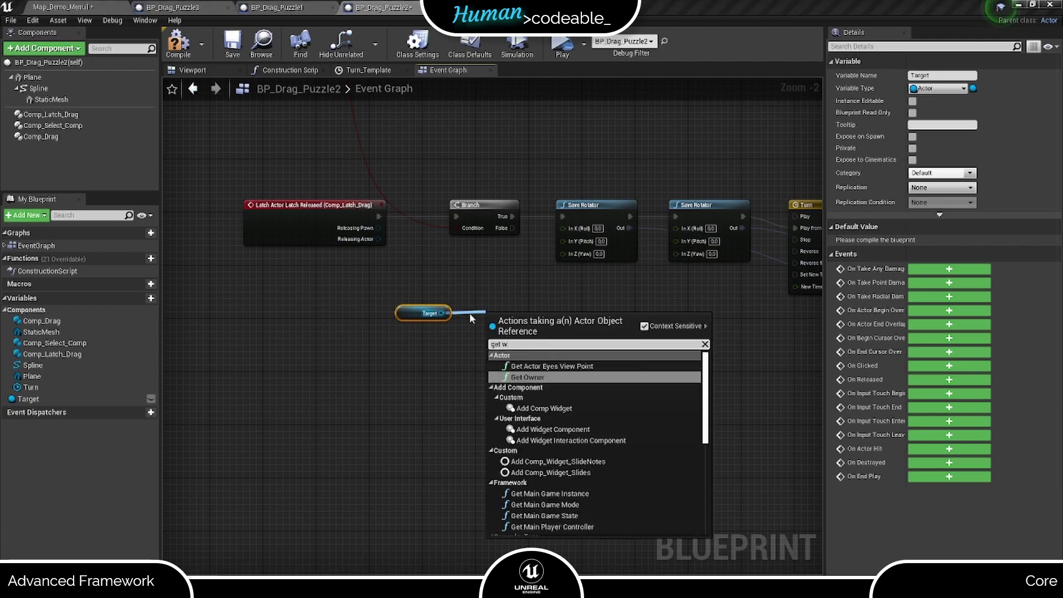
{"action": "type", "text": "orld rotation"}
{"action": "key", "text": "Return"}
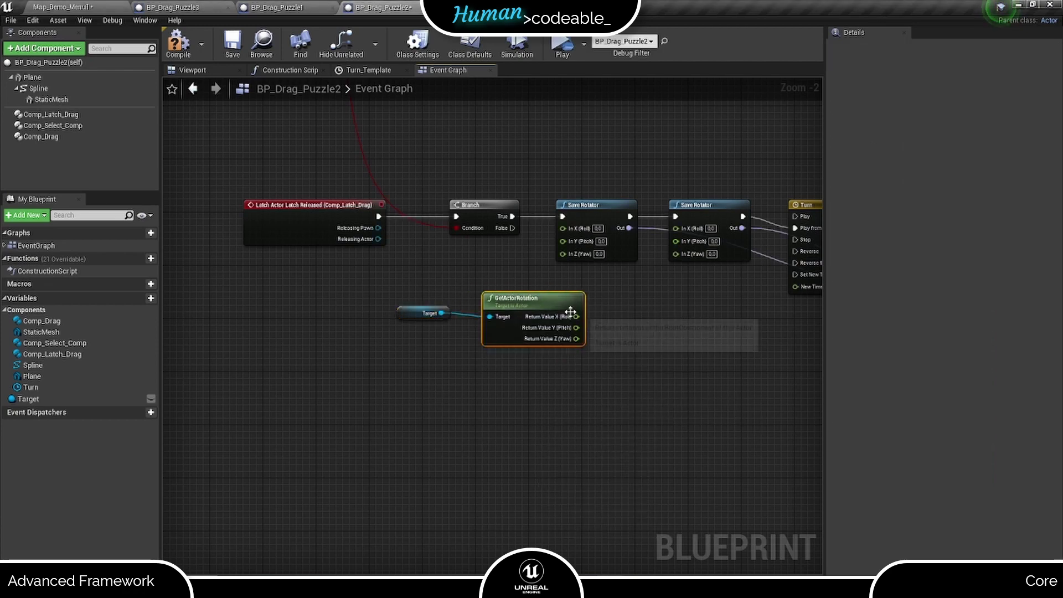
- Add 90 to the rotation's Z yaw and feed the sum into Save Rotator's In Z
{"action": "scroll", "coordinate": [540, 299], "scroll_direction": "down", "scroll_amount": 3}
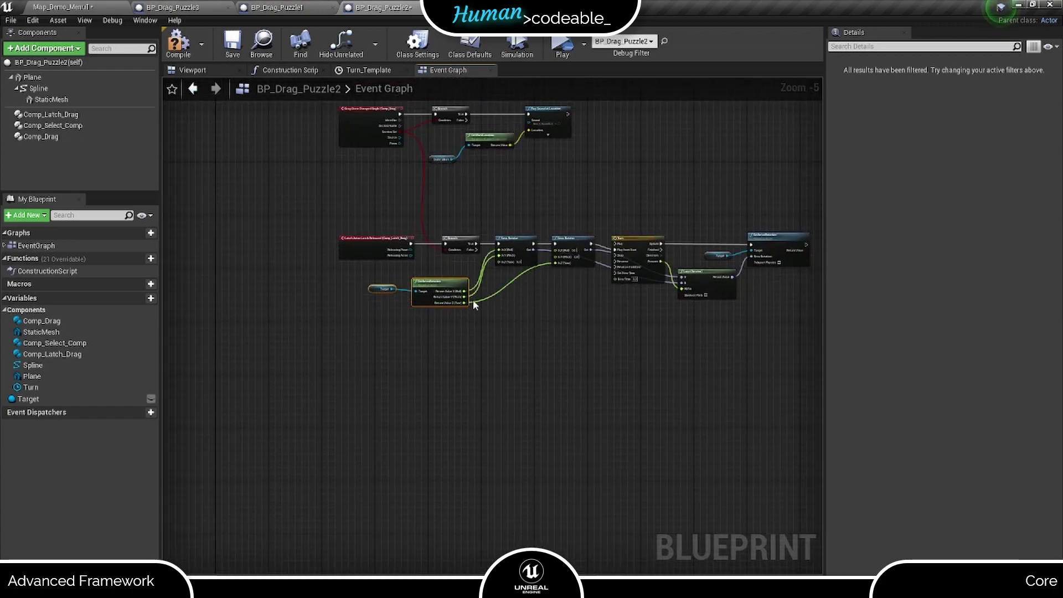
{"action": "left_click_drag", "start_coordinate": [466, 302], "coordinate": [532, 304]}
{"action": "type", "text": "+"}
{"action": "key", "text": "Return"}
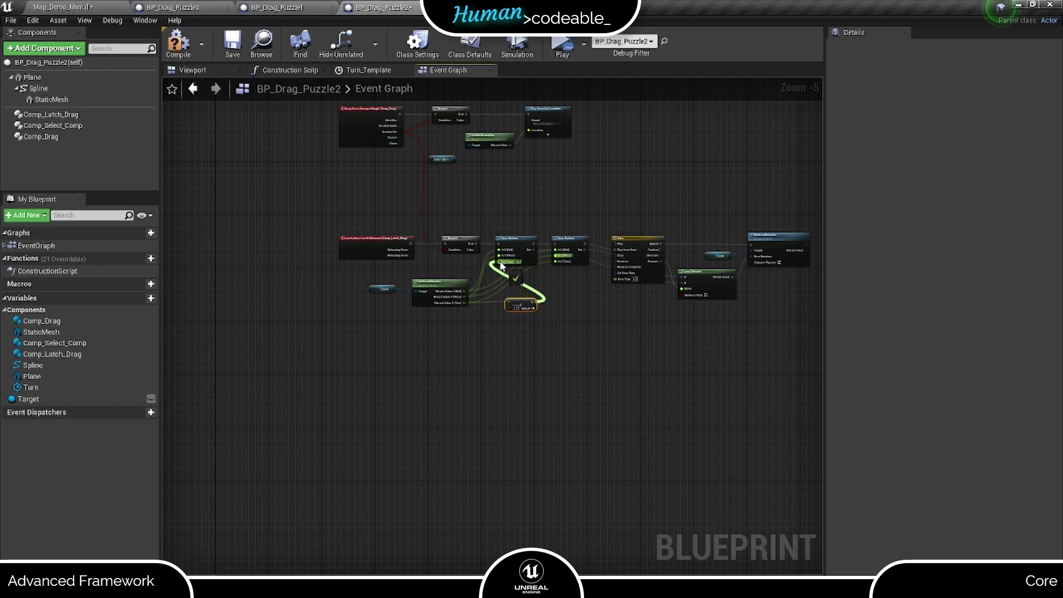
{"action": "left_click_drag", "start_coordinate": [502, 267], "coordinate": [500, 262]}
{"action": "scroll", "coordinate": [519, 307], "scroll_direction": "up", "scroll_amount": 3}
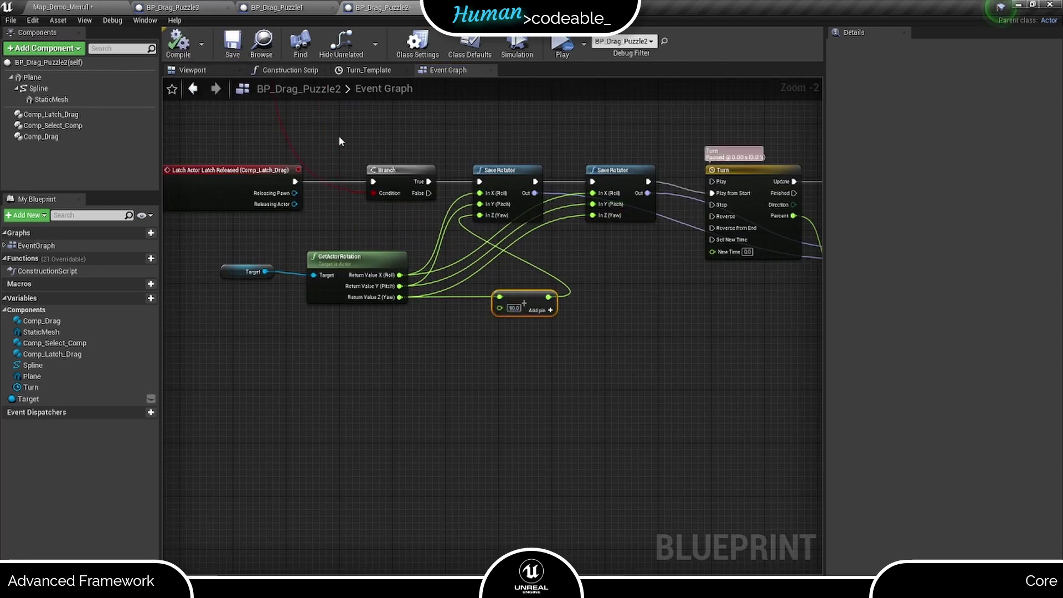
{"action": "scroll", "coordinate": [339, 141], "scroll_direction": "down", "scroll_amount": 2}
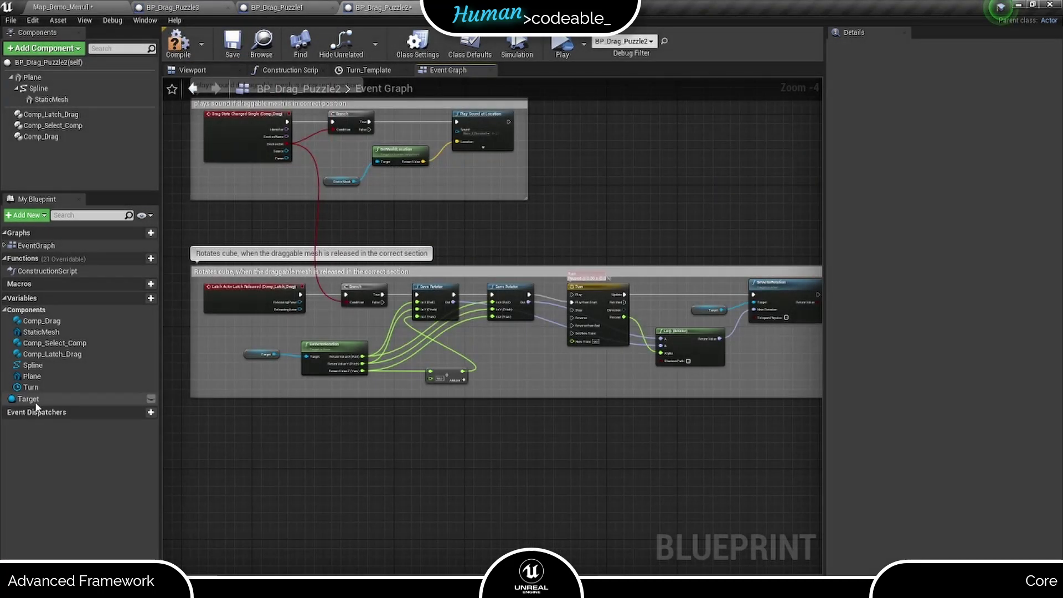
- Tick Instance Editable and Expose on Spawn for Target, then save BP_Drag_Puzzle2
{"action": "left_click", "coordinate": [33, 399]}
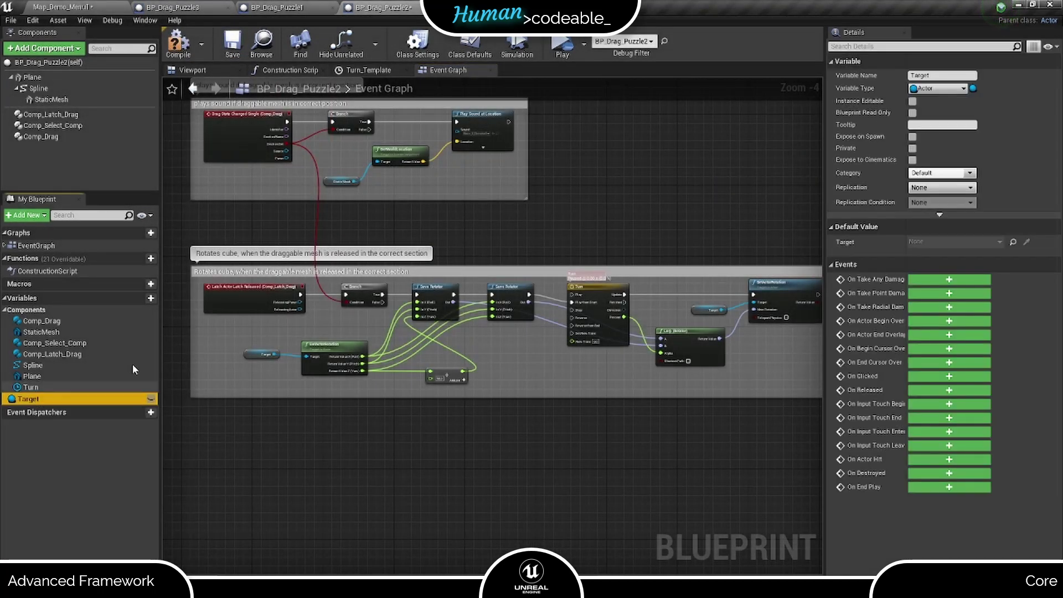
{"action": "left_click", "coordinate": [913, 101]}
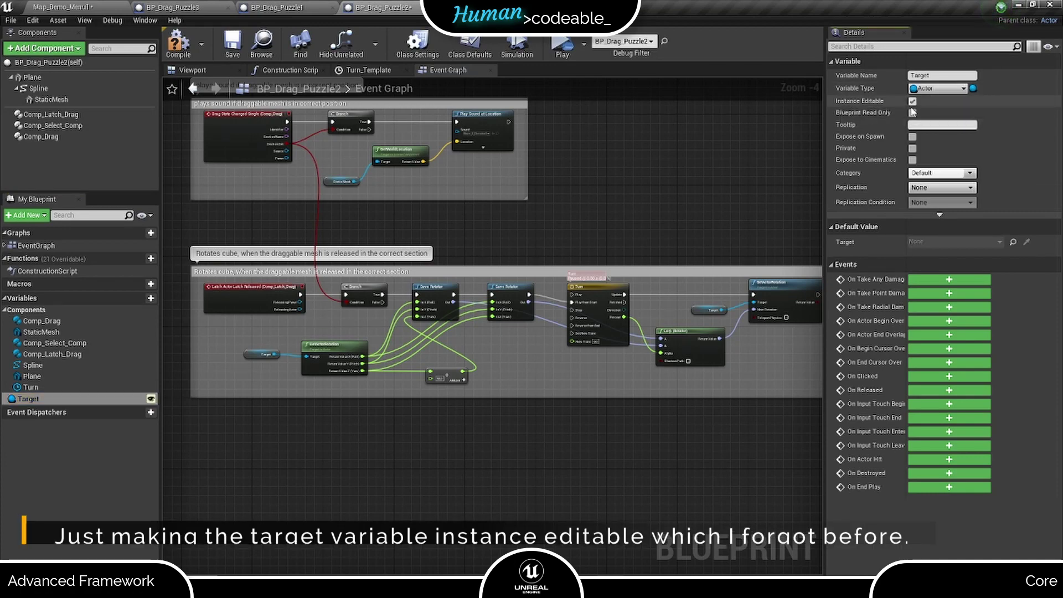
{"action": "left_click", "coordinate": [912, 136]}
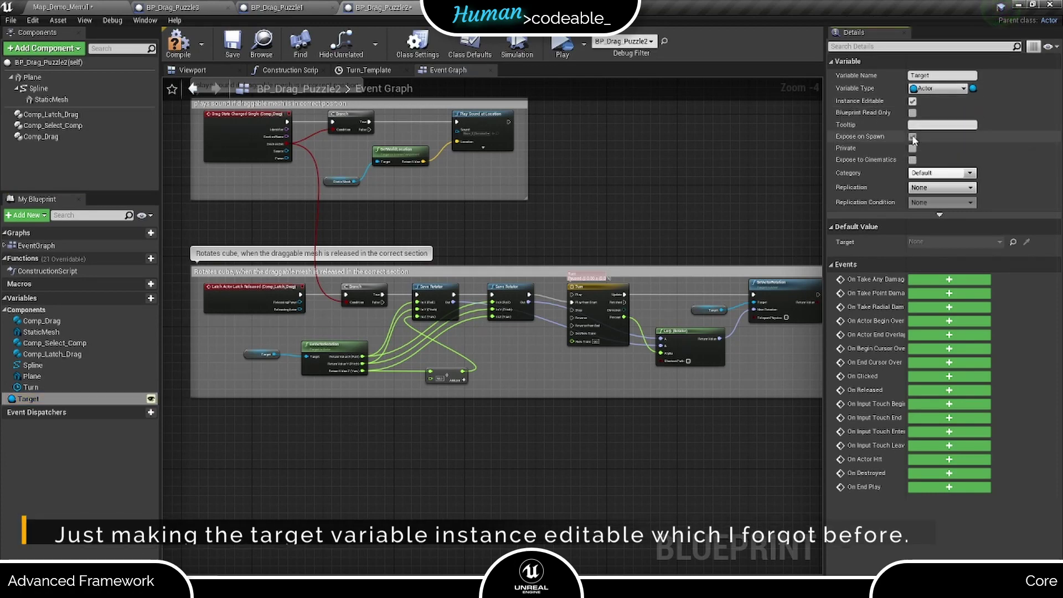
{"action": "left_click", "coordinate": [232, 55]}
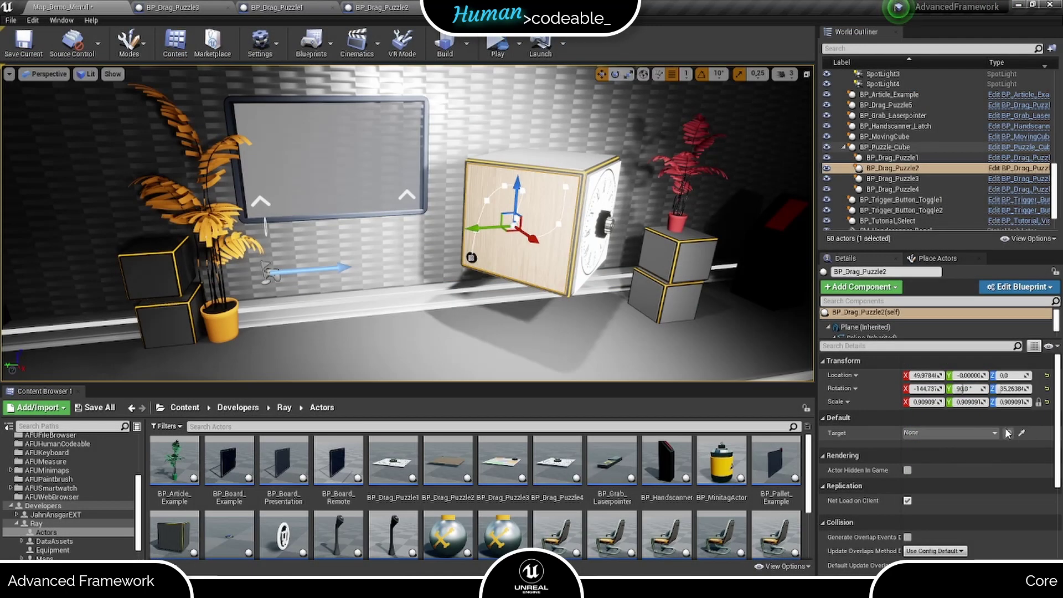